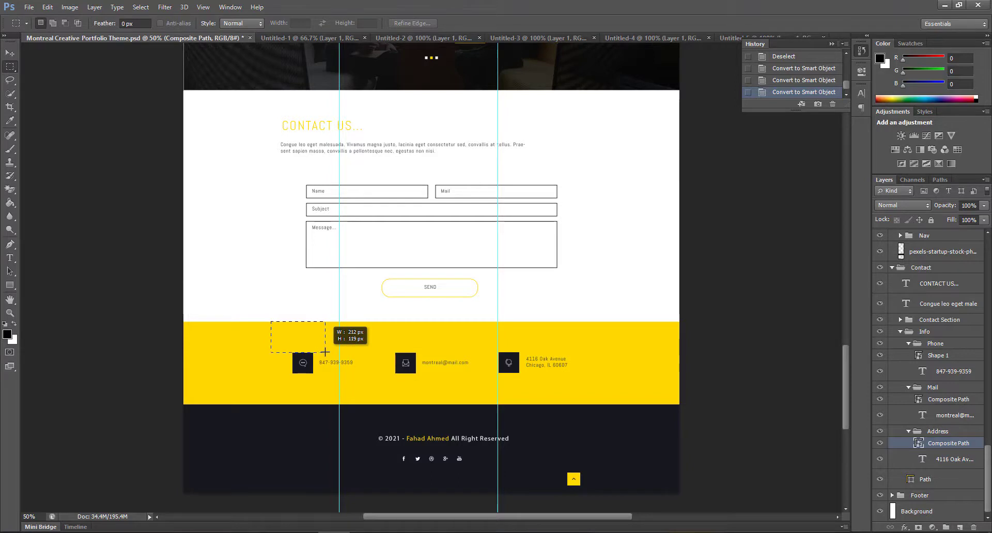
# Measure the spacing around the phone icon in the mockup, switch to Elementor and set the new section's top and bottom padding to 120 px
pyautogui.moveTo(325, 352); pyautogui.dragTo(338, 403)
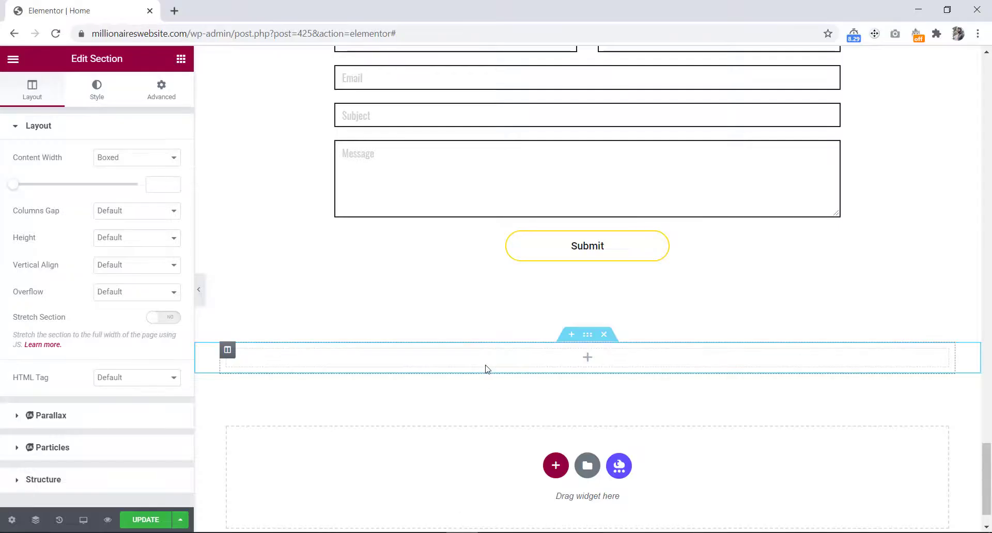
pyautogui.click(159, 95)
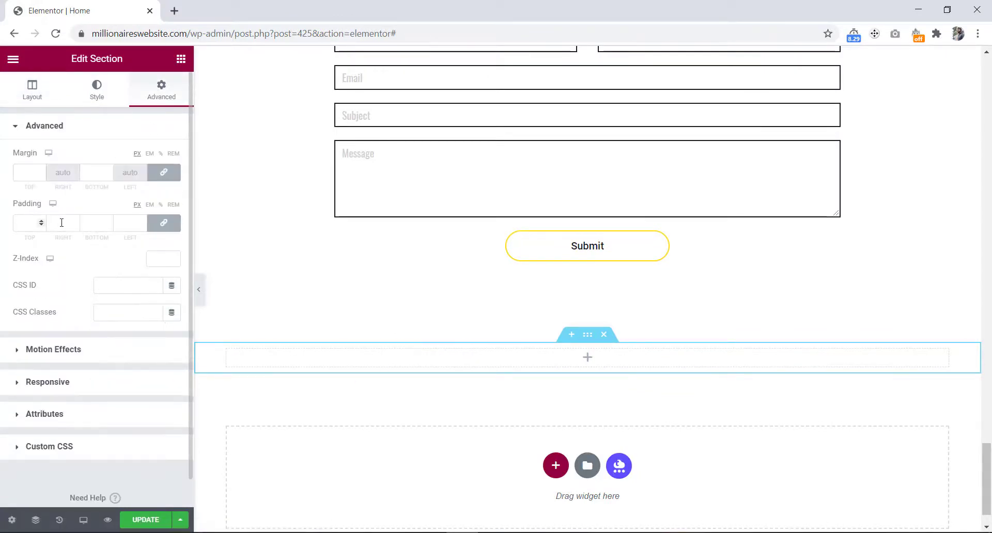
pyautogui.click(163, 223)
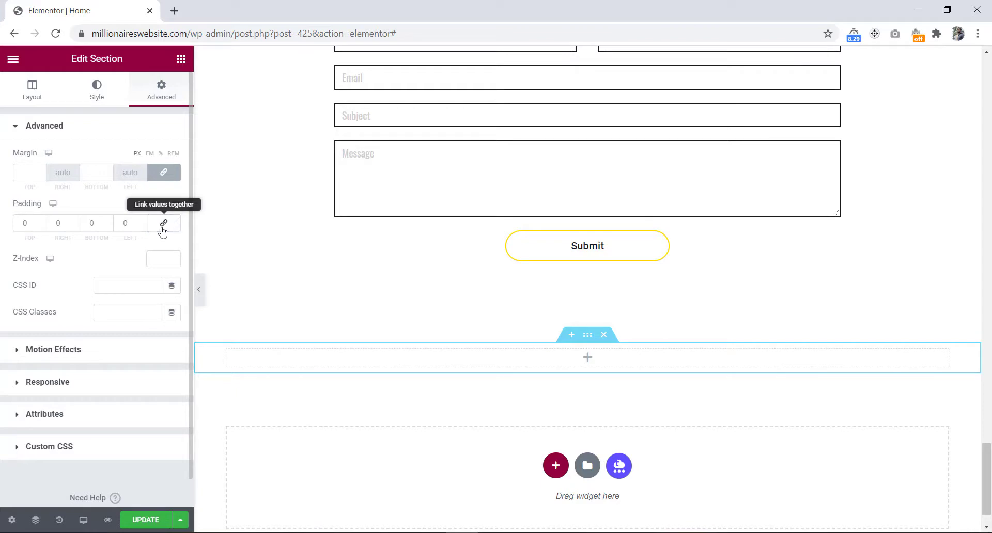
pyautogui.click(19, 221)
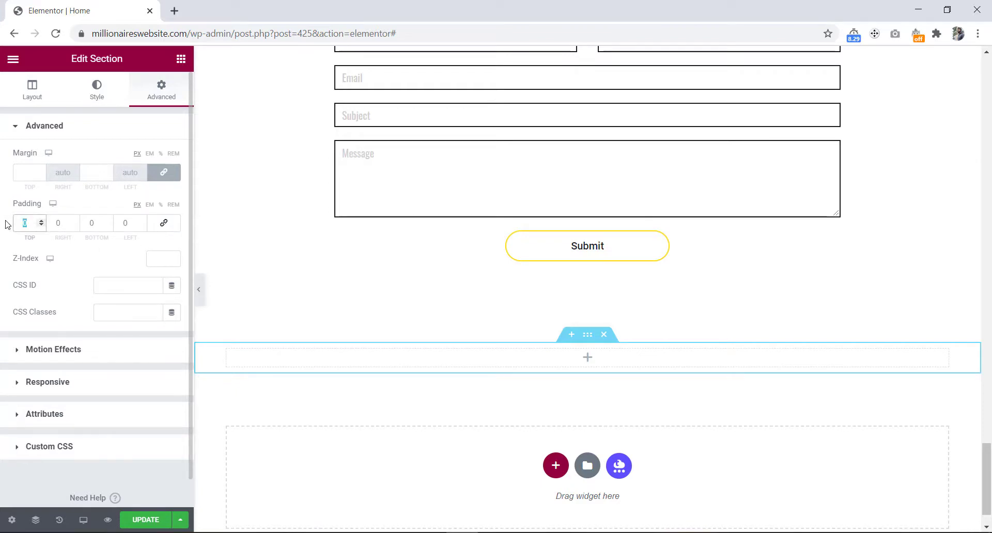
pyautogui.write('120')
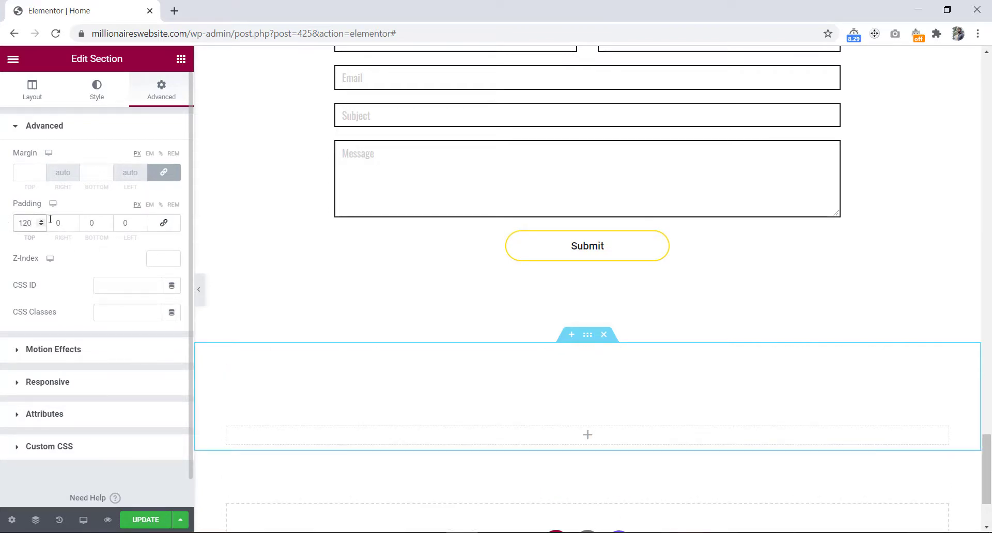
pyautogui.click(86, 221)
pyautogui.write('120')
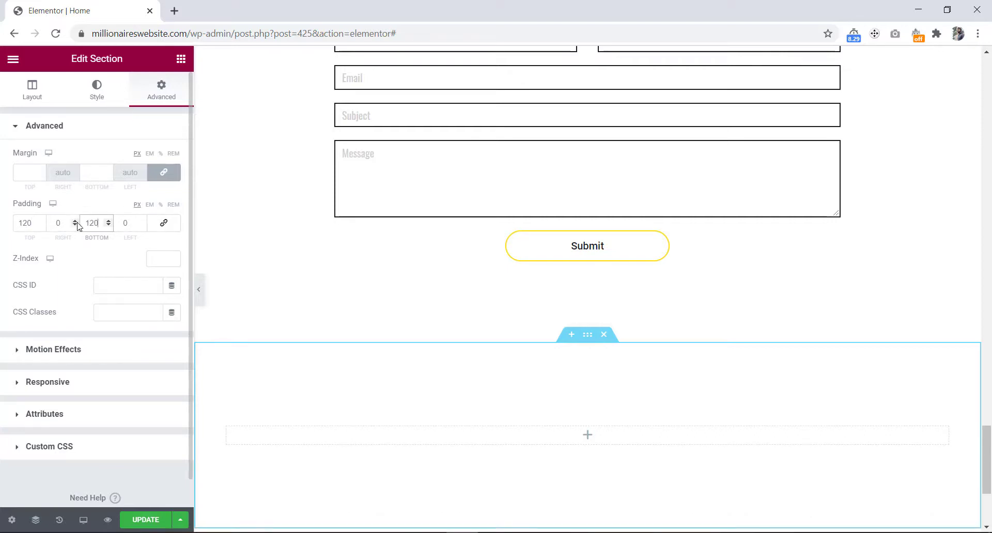
# Give the new section a classic background in the global yellow color
pyautogui.click(98, 96)
pyautogui.click(124, 189)
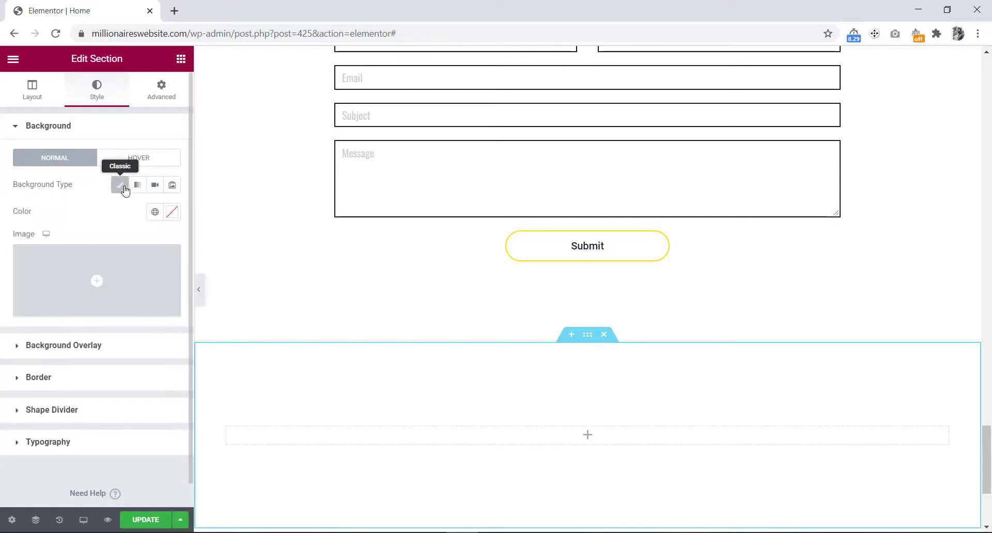
pyautogui.click(155, 212)
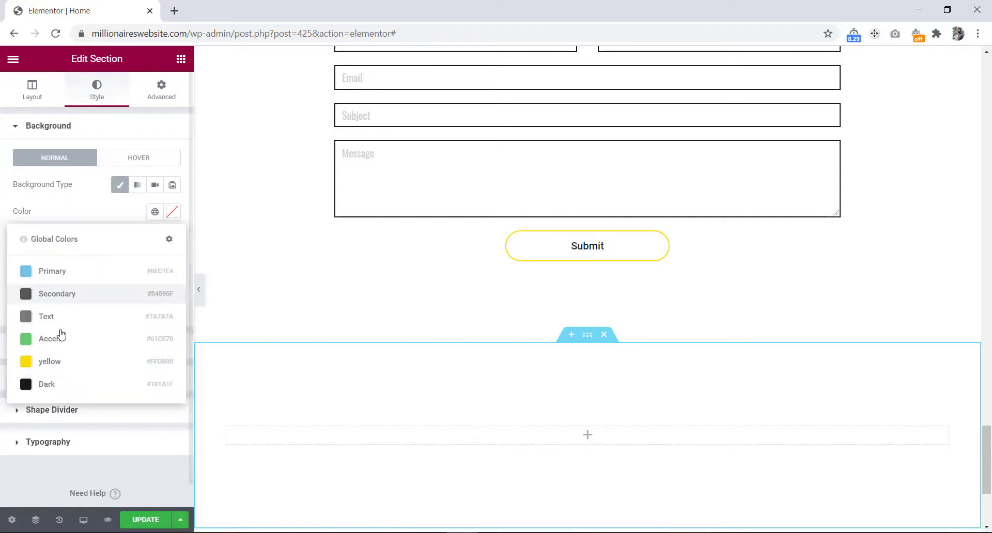
pyautogui.click(52, 362)
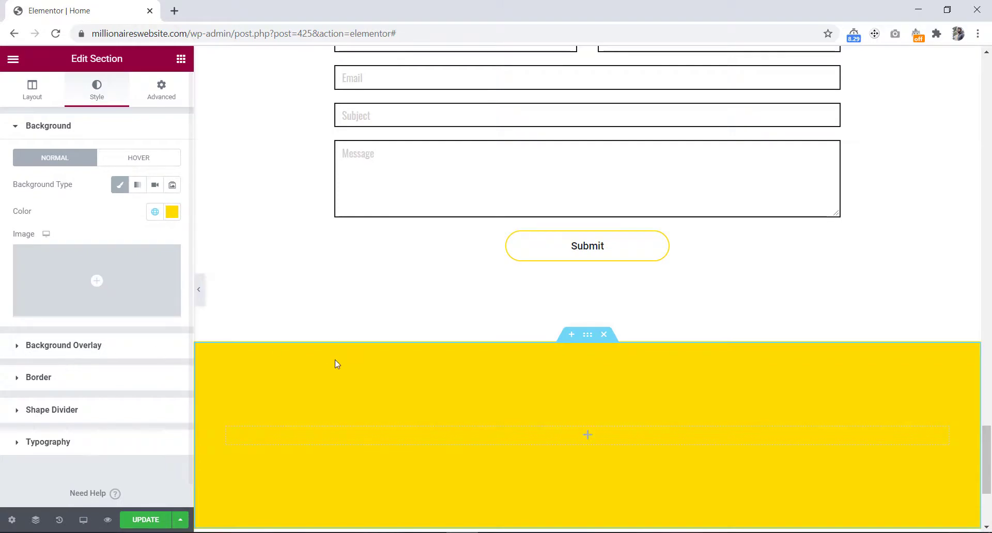
pyautogui.scroll(-3, 336, 363)
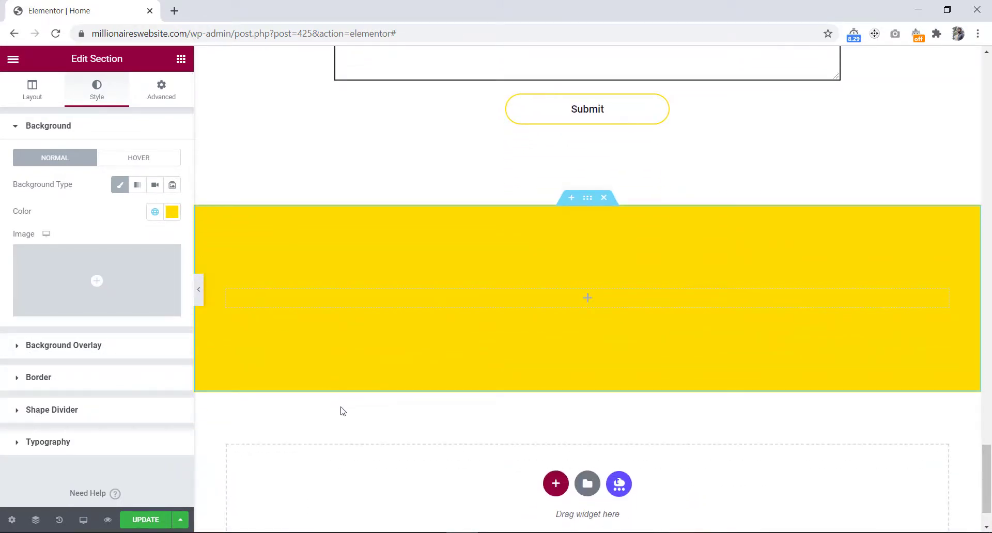
# Switch to the Photoshop mockup, clear the marquee, and copy the phone icon into a new 80 × 80 px document with its background hidden
pyautogui.hotkey('alt', 'Tab')
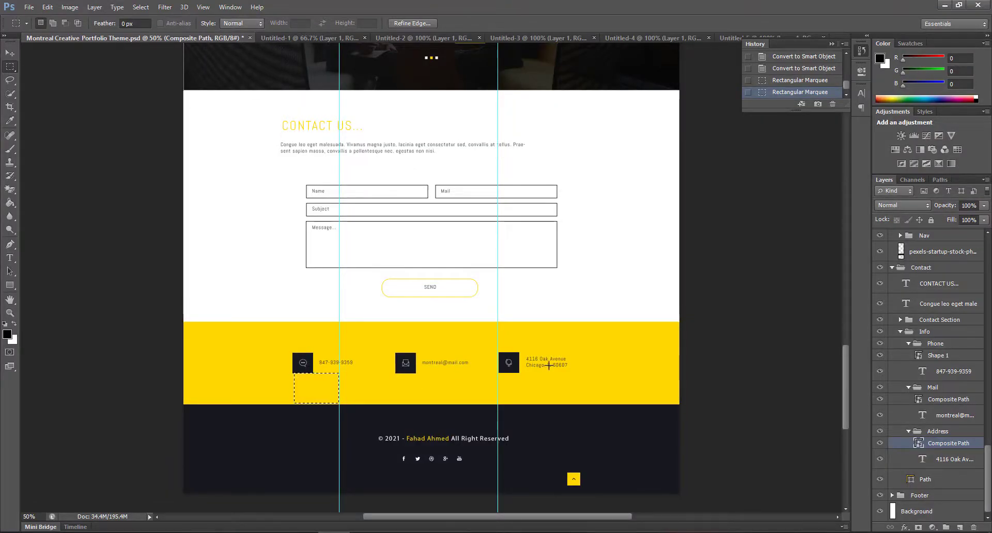
pyautogui.hotkey('ctrl', 'd')
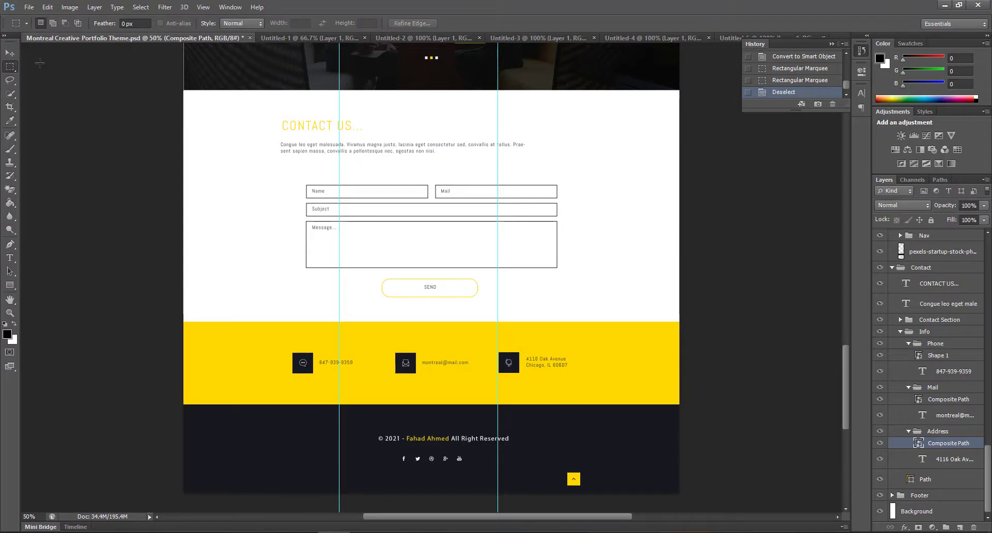
pyautogui.click(11, 53)
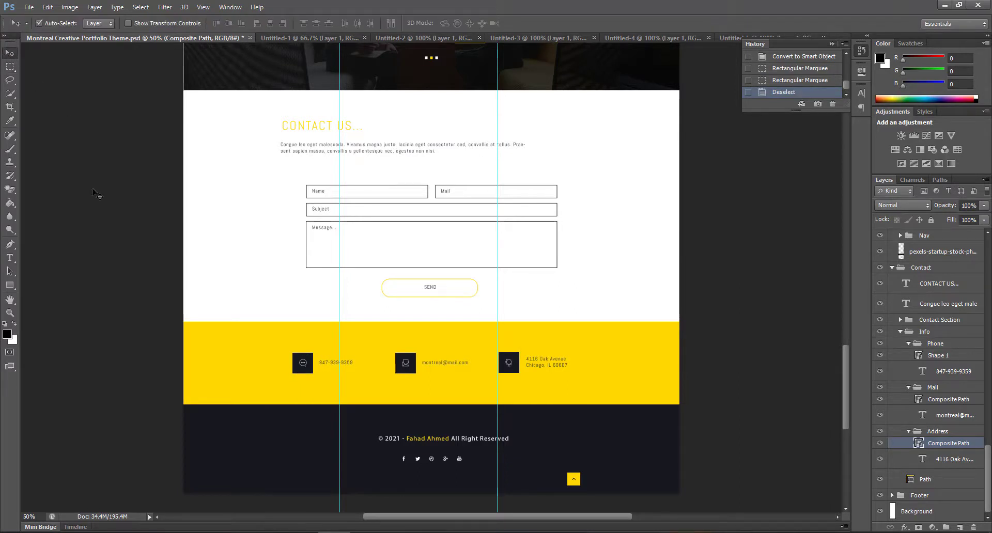
pyautogui.click(308, 370)
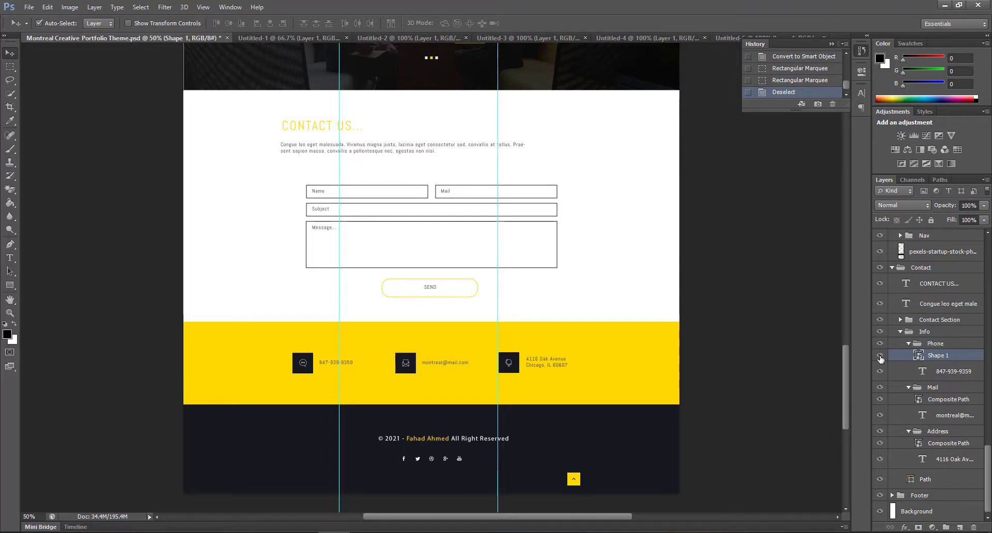
pyautogui.hotkey('ctrl', 'a')
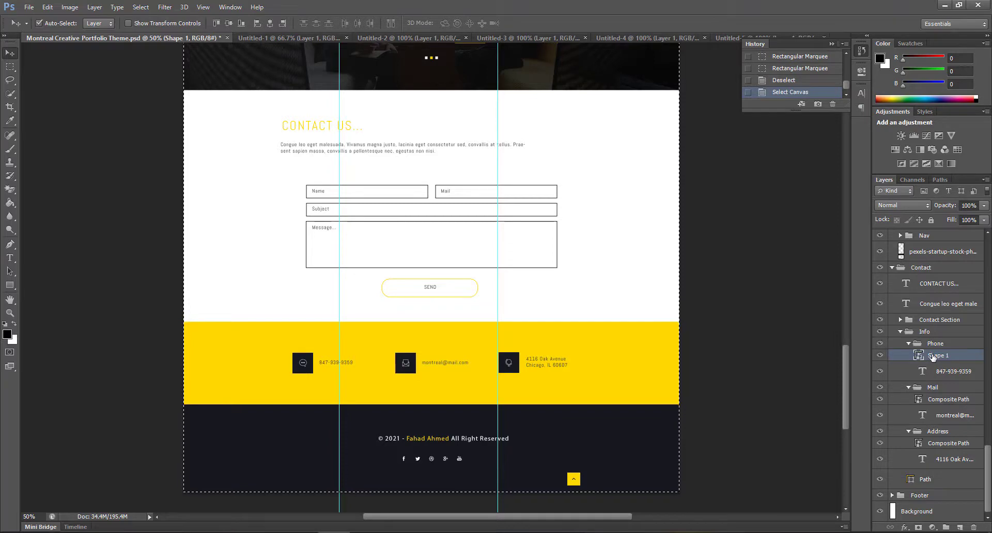
pyautogui.hotkey('ctrl', 'n')
pyautogui.press('Escape')
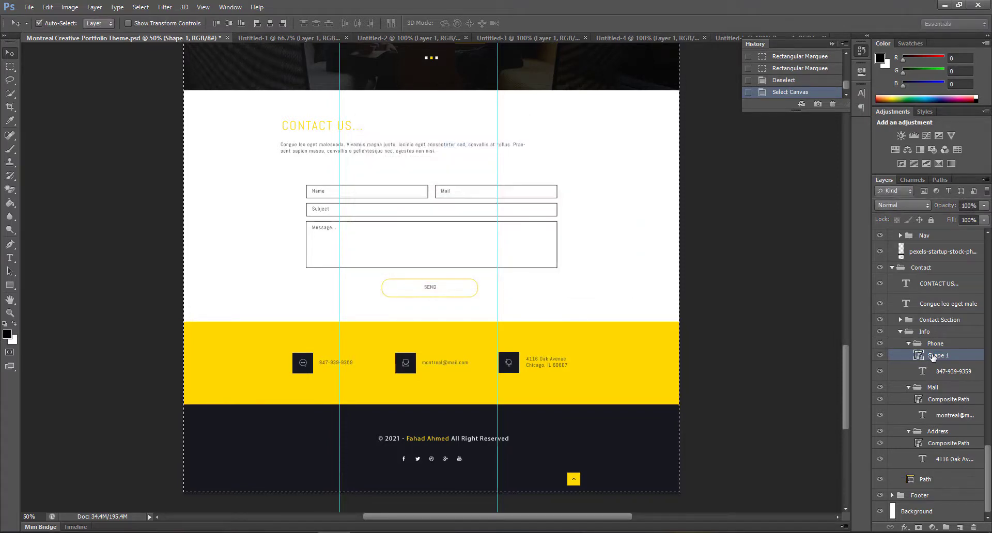
pyautogui.hotkey('ctrl', 'v')
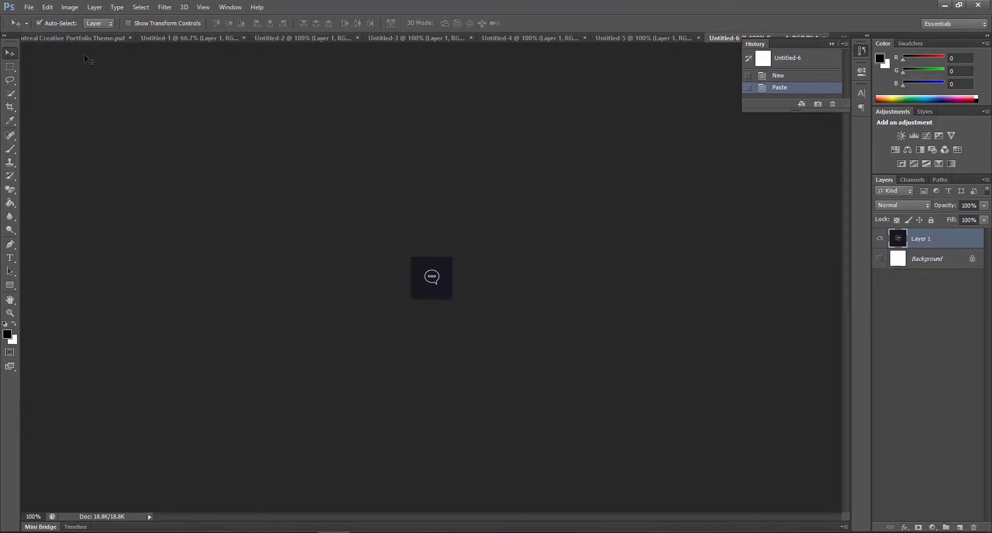
# Export the phone icon for web as a high-quality JPEG named icon-1.jpg
pyautogui.click(29, 6)
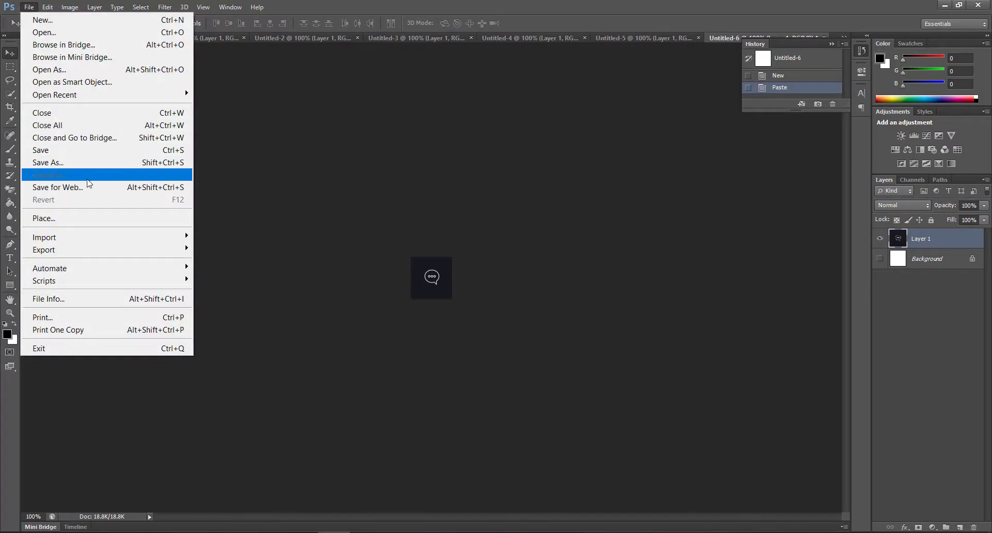
pyautogui.click(93, 187)
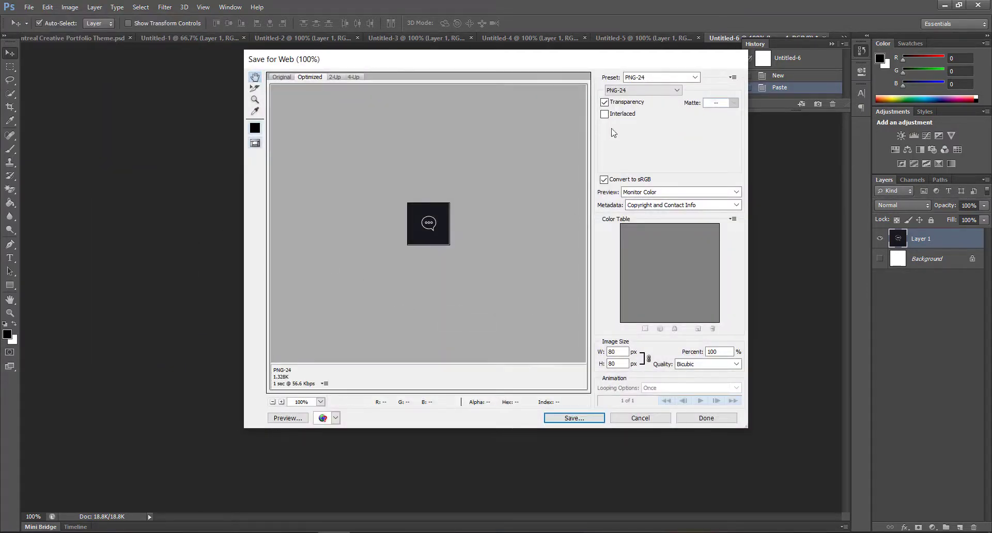
pyautogui.click(620, 91)
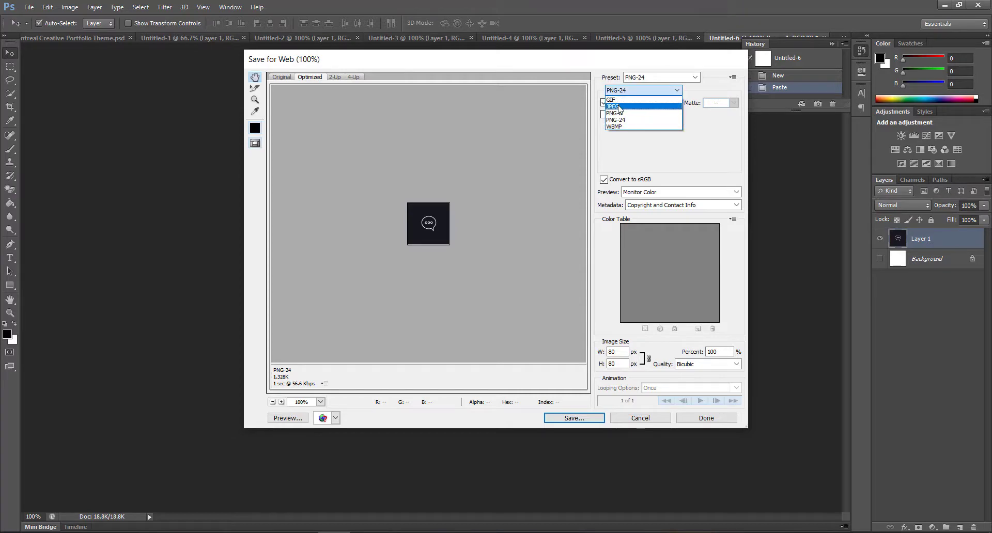
pyautogui.click(620, 106)
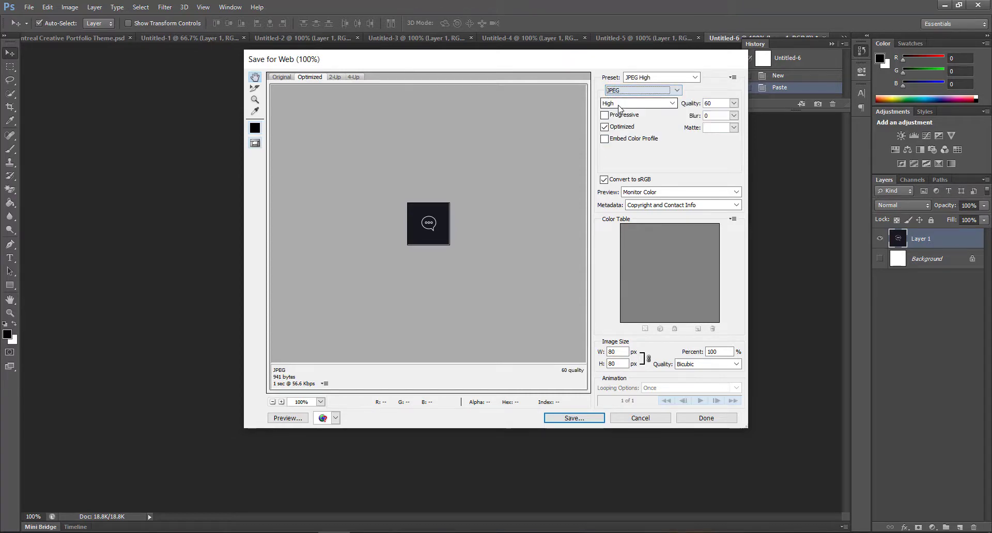
pyautogui.click(585, 420)
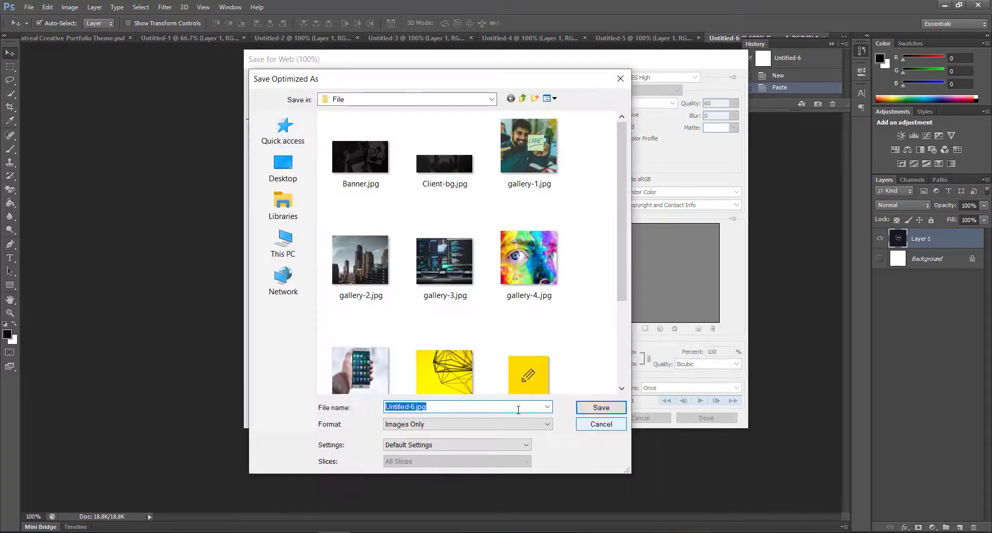
pyautogui.click(408, 407)
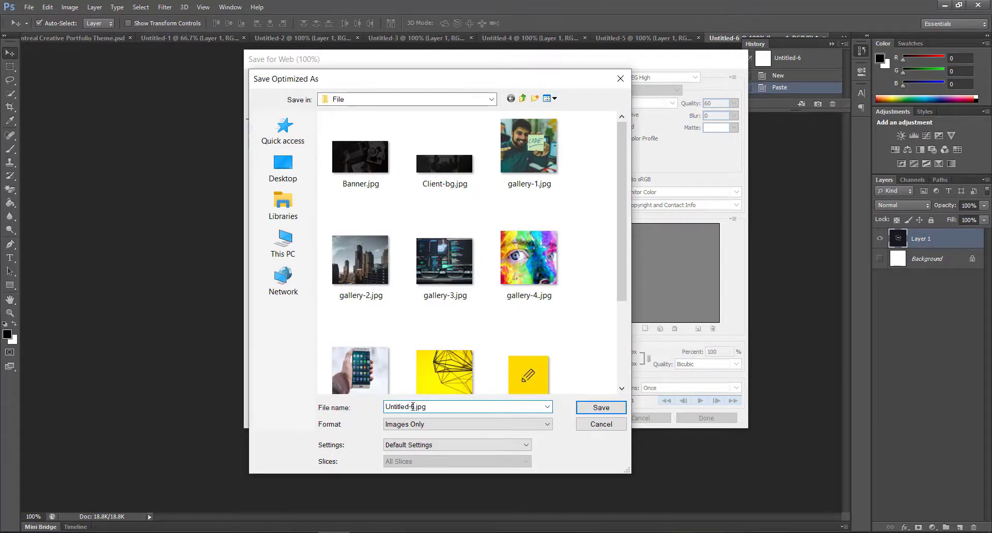
pyautogui.moveTo(411, 407); pyautogui.dragTo(377, 408)
pyautogui.write('icon-1')
pyautogui.press('Return')
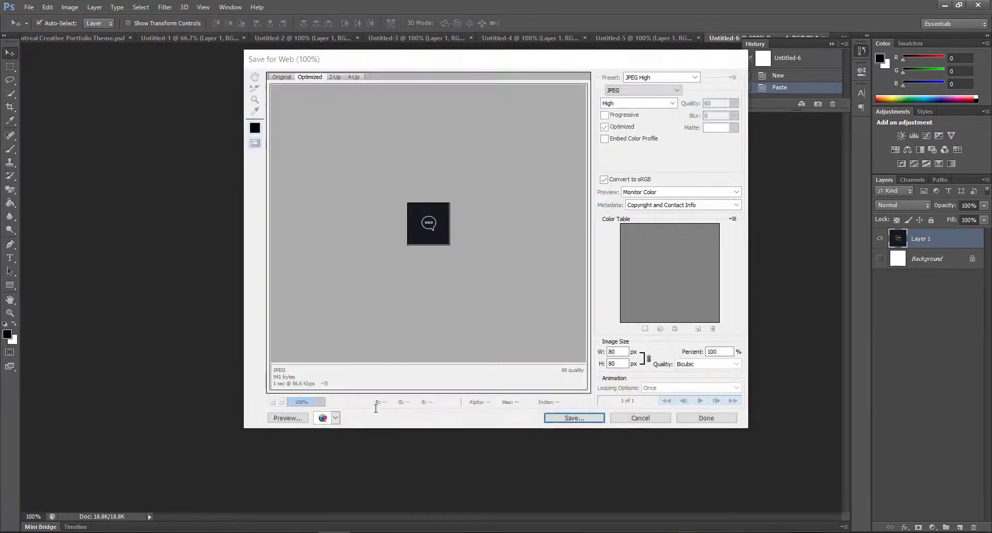
# Return to the portfolio mockup and copy the mail icon's Composite Path layer into a new 80 × 80 px document
pyautogui.click(107, 38)
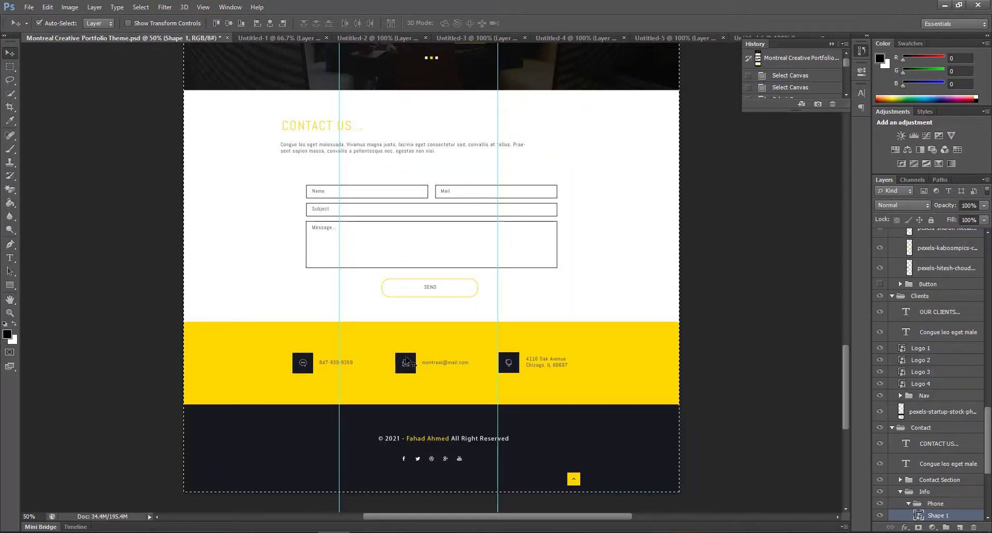
pyautogui.hotkey('ctrl', 'd')
pyautogui.scroll(-3, 935, 439)
pyautogui.click(940, 479)
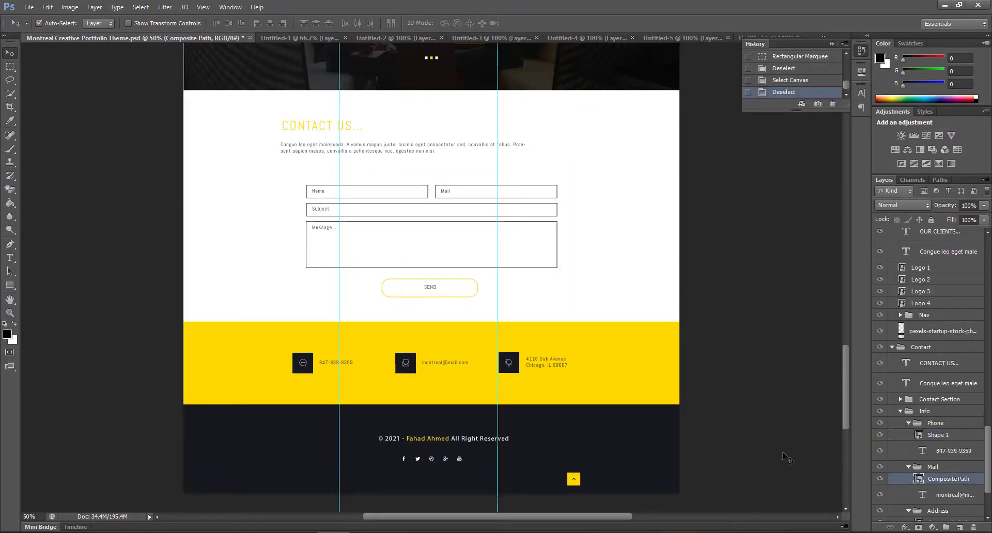
pyautogui.hotkey('ctrl', 'a')
pyautogui.hotkey('ctrl', 'n')
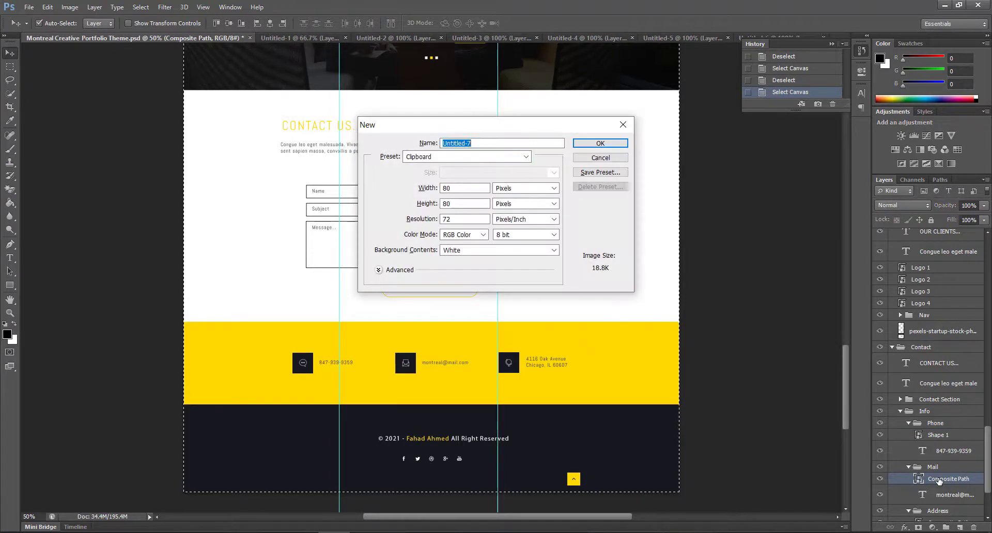
pyautogui.press('Return')
pyautogui.hotkey('ctrl', 'v')
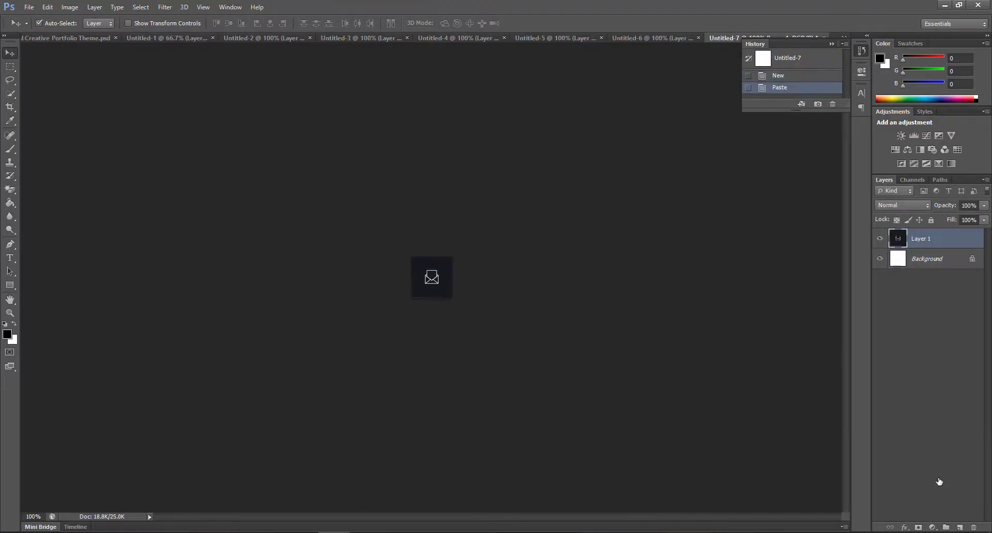
# Export the mail icon for web as a high-quality JPEG beside icon-1.jpg under a different icon name
pyautogui.click(29, 7)
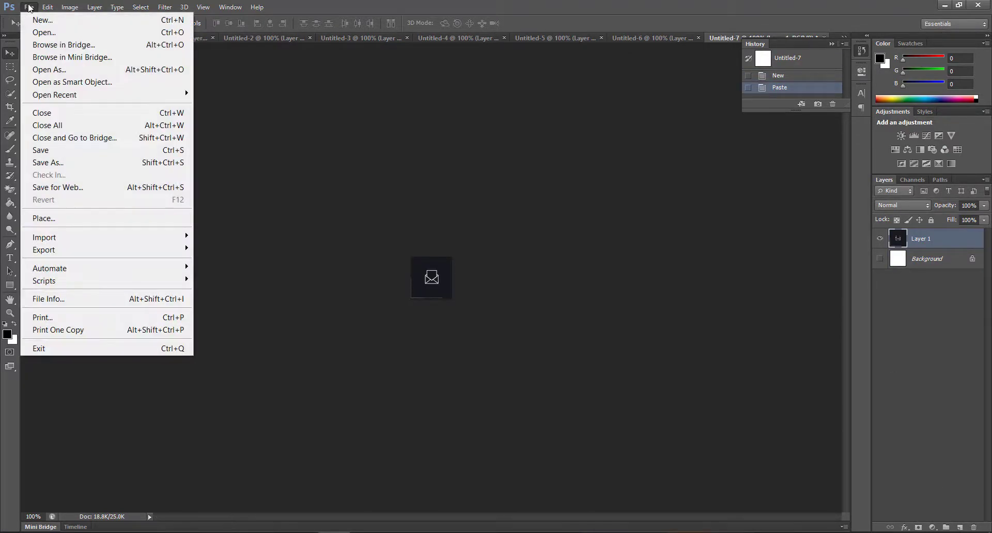
pyautogui.click(103, 187)
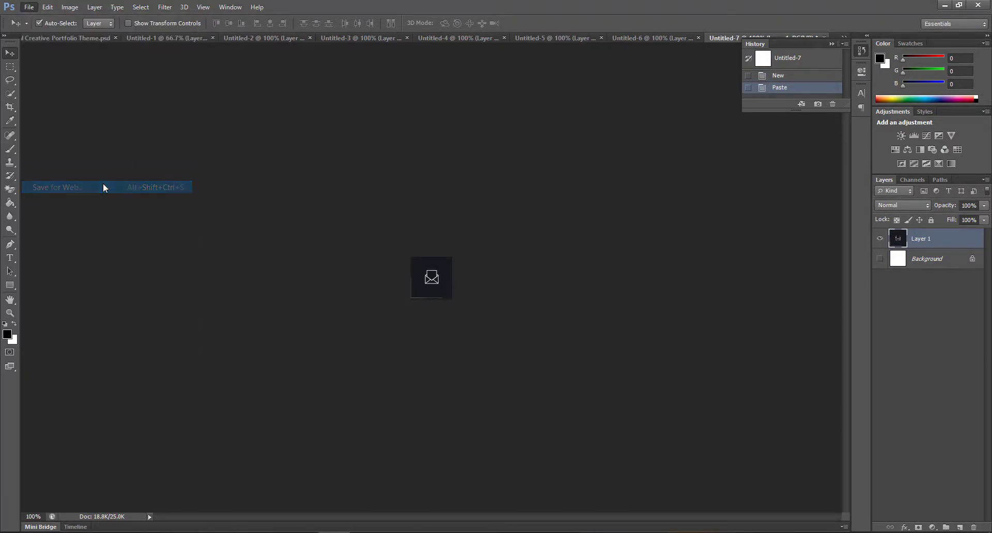
pyautogui.press('Return')
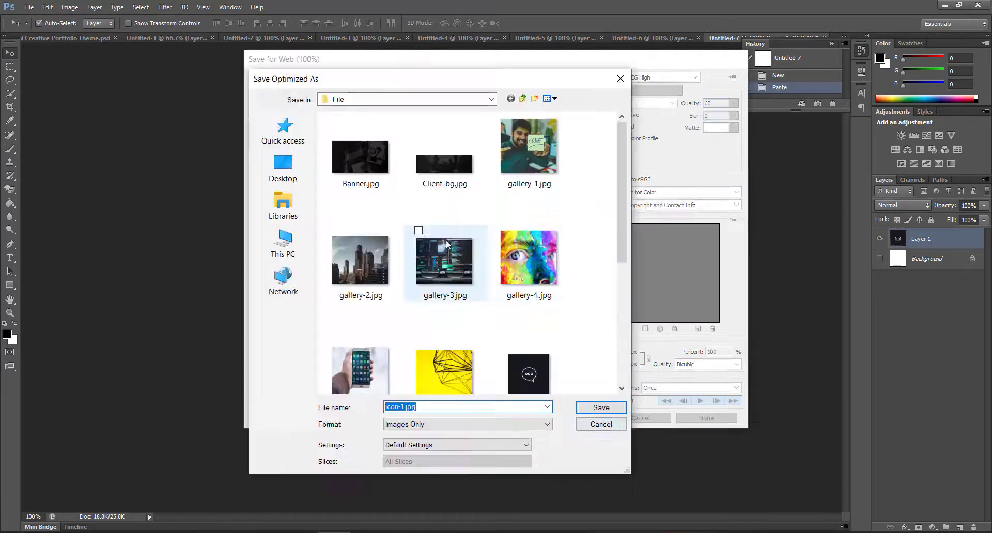
pyautogui.click(530, 370)
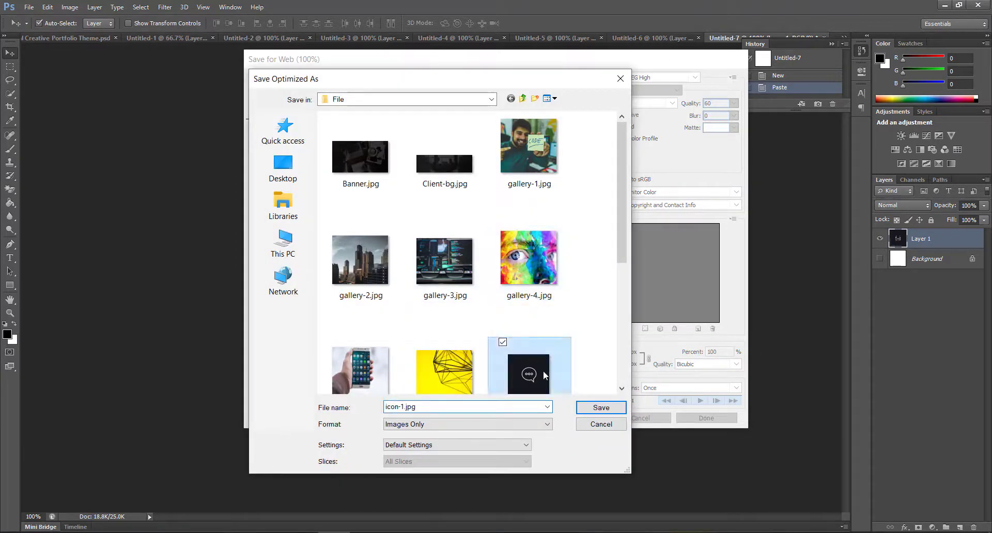
pyautogui.click(404, 407)
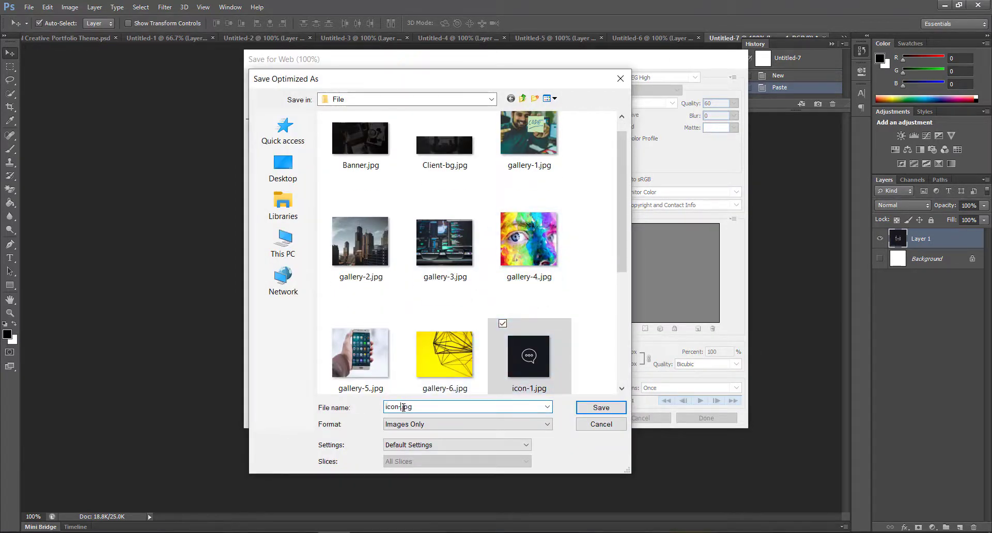
pyautogui.press('Return')
# Return to the portfolio mockup and copy the address icon's Composite Path layer into a new 80 × 80 px document with its background hidden
pyautogui.hotkey('ctrl', 'Tab')
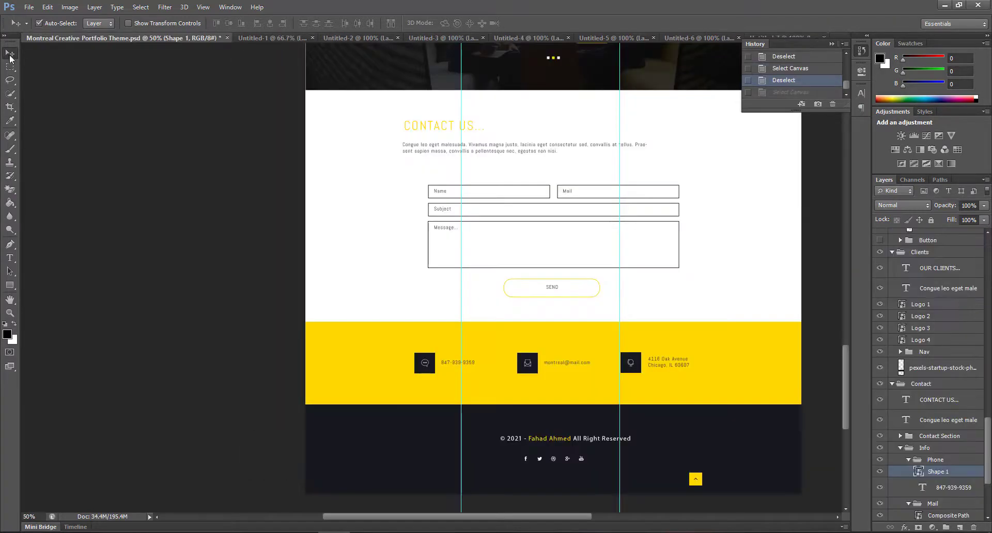
pyautogui.click(636, 368)
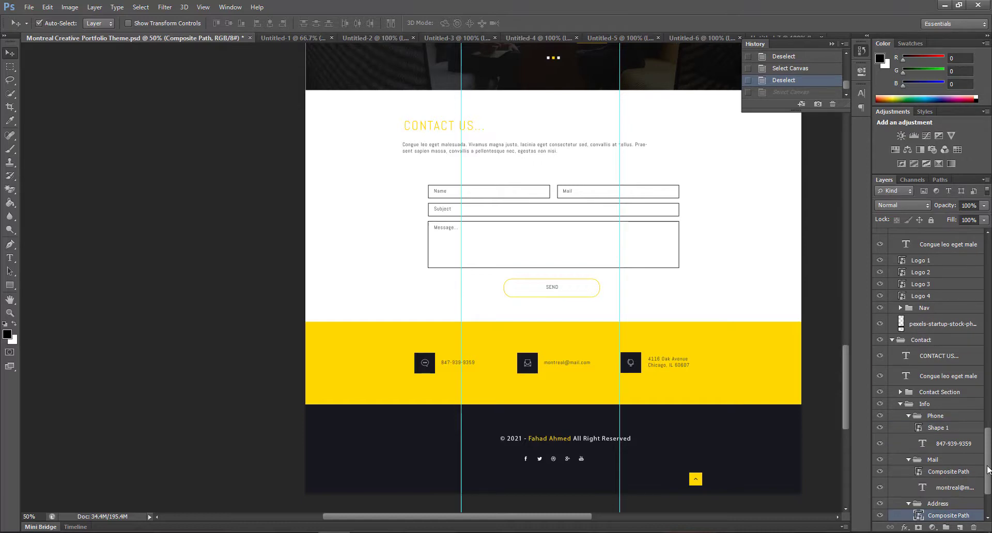
pyautogui.scroll(-2, 988, 469)
pyautogui.hotkey('ctrl', 'a')
pyautogui.hotkey('ctrl', 'c')
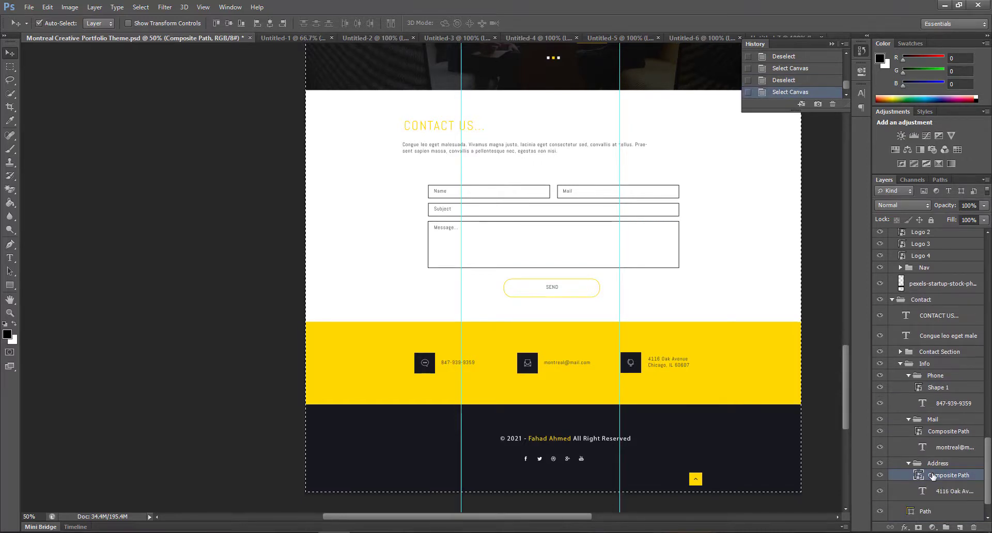
pyautogui.hotkey('ctrl', 'n')
pyautogui.press('Return')
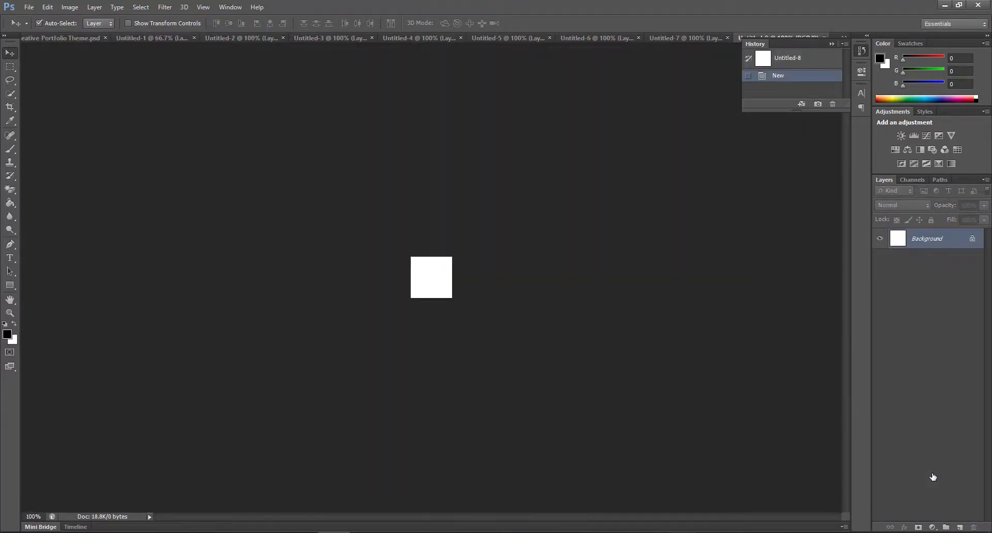
pyautogui.hotkey('ctrl', 'v')
pyautogui.click(880, 258)
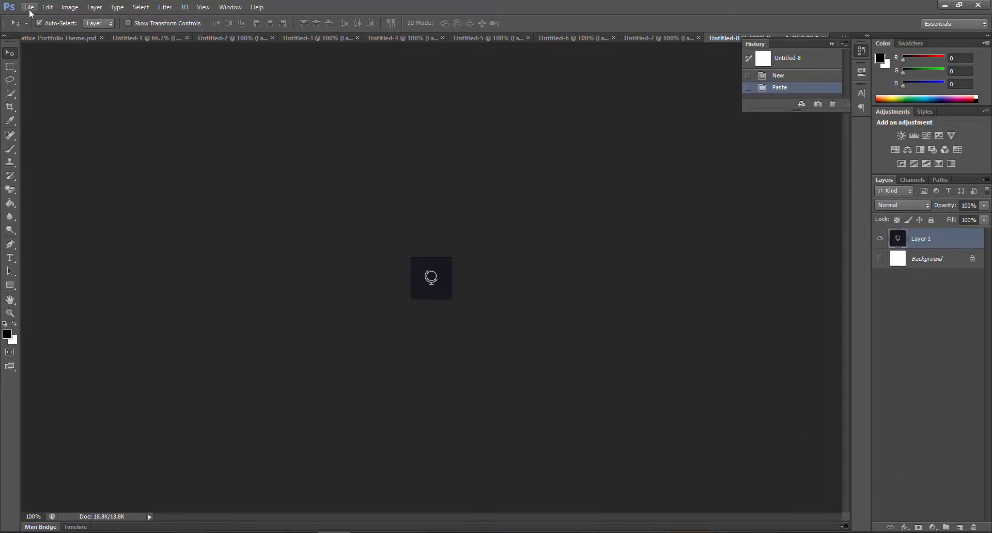
# Export the address icon for web as a high-quality JPEG named icon-3.jpg in the same folder
pyautogui.click(29, 6)
pyautogui.click(95, 188)
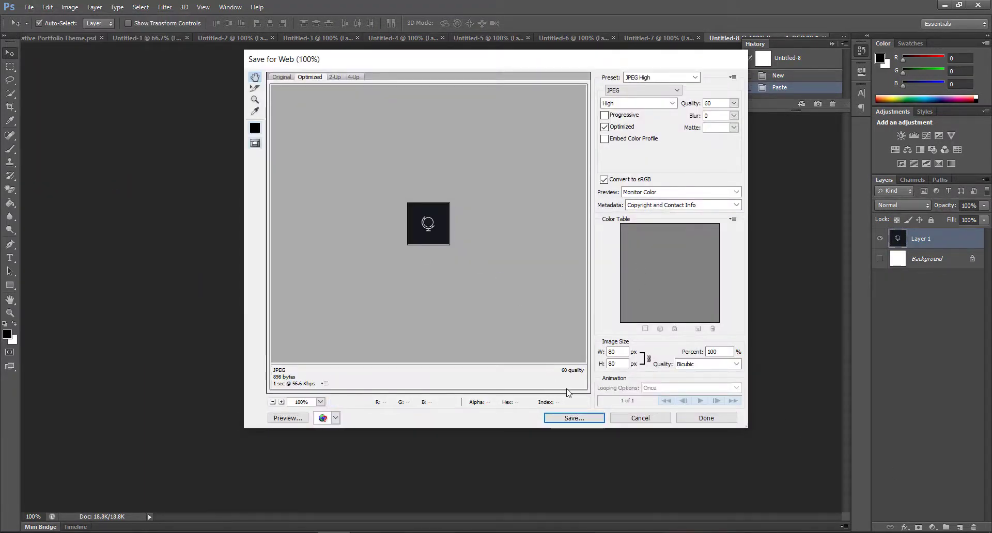
pyautogui.click(575, 418)
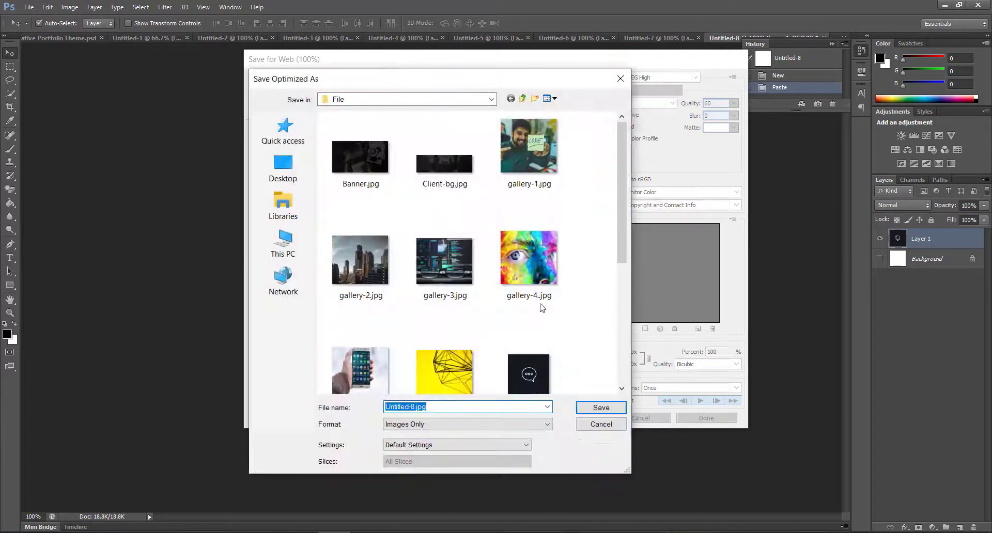
pyautogui.scroll(-3, 541, 306)
pyautogui.click(368, 373)
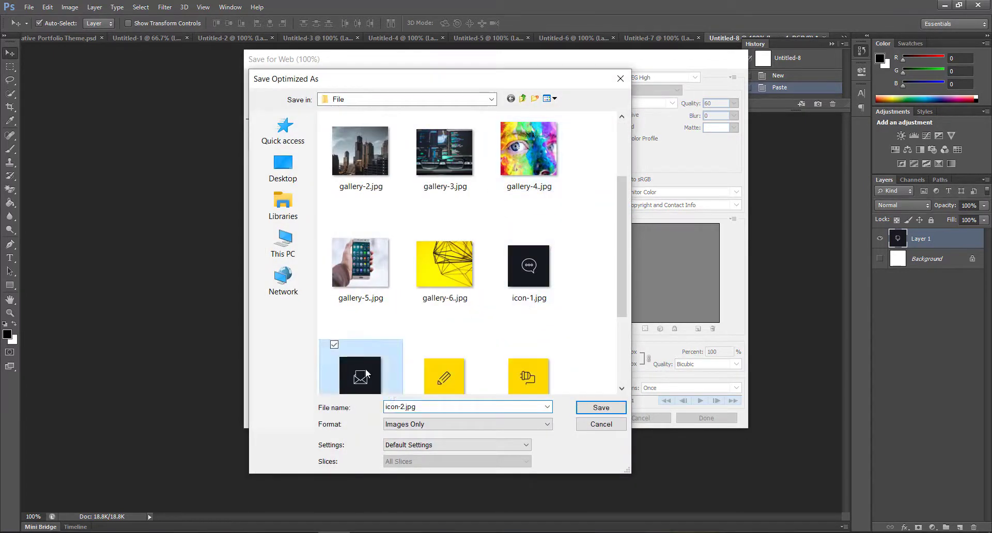
pyautogui.click(405, 407)
pyautogui.click(405, 407)
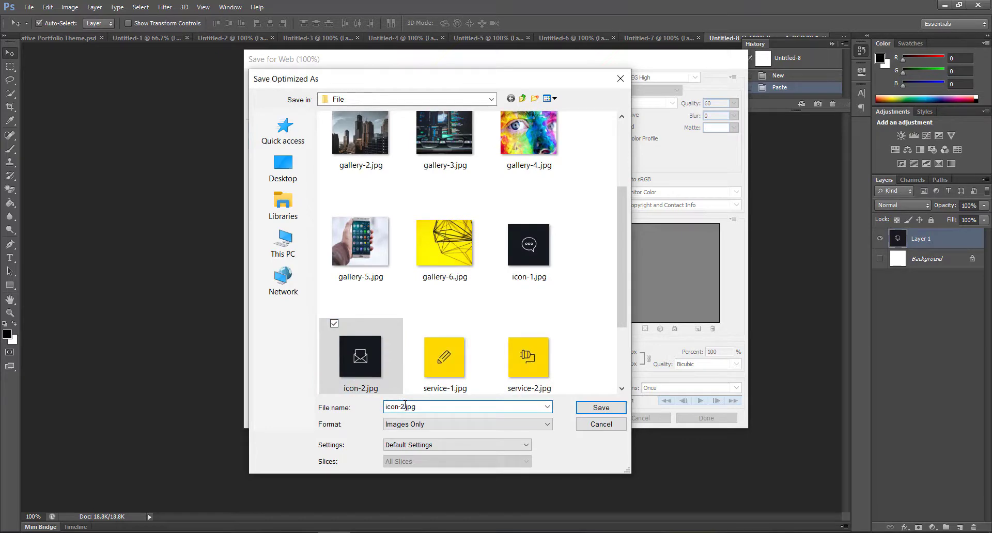
pyautogui.write('3')
pyautogui.press('Return')
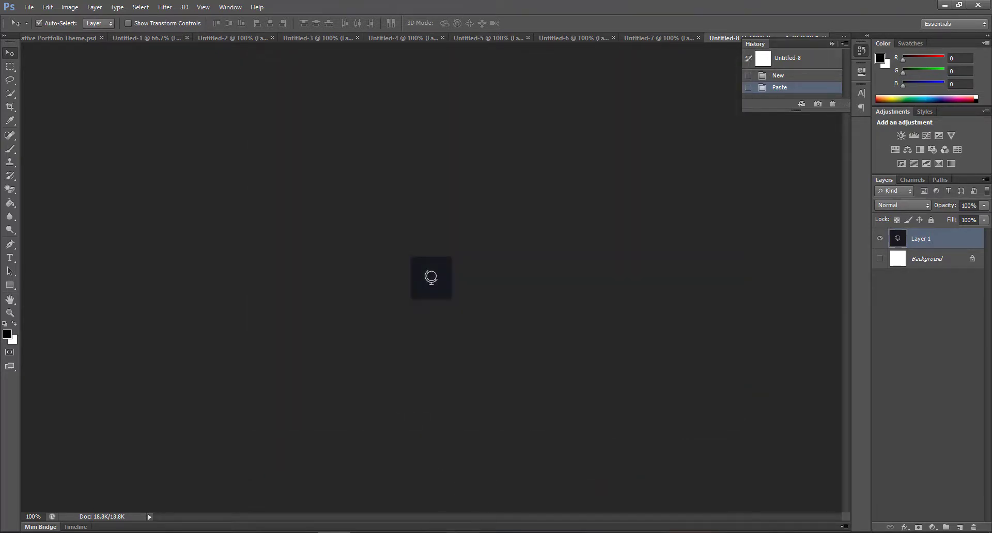
# Switch to Elementor, add an inner section to the yellow section, and place an Image widget in its first column
pyautogui.click(464, 531)
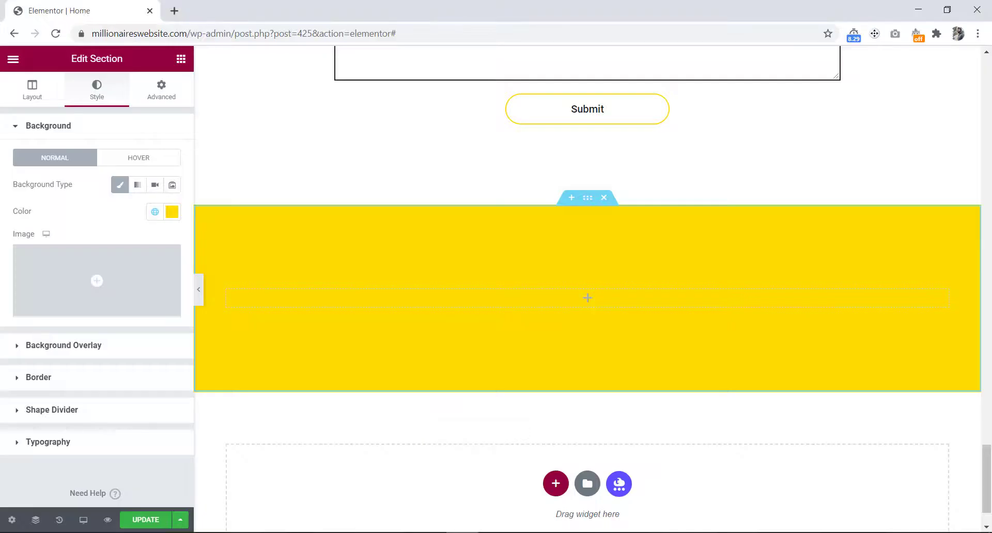
pyautogui.click(181, 61)
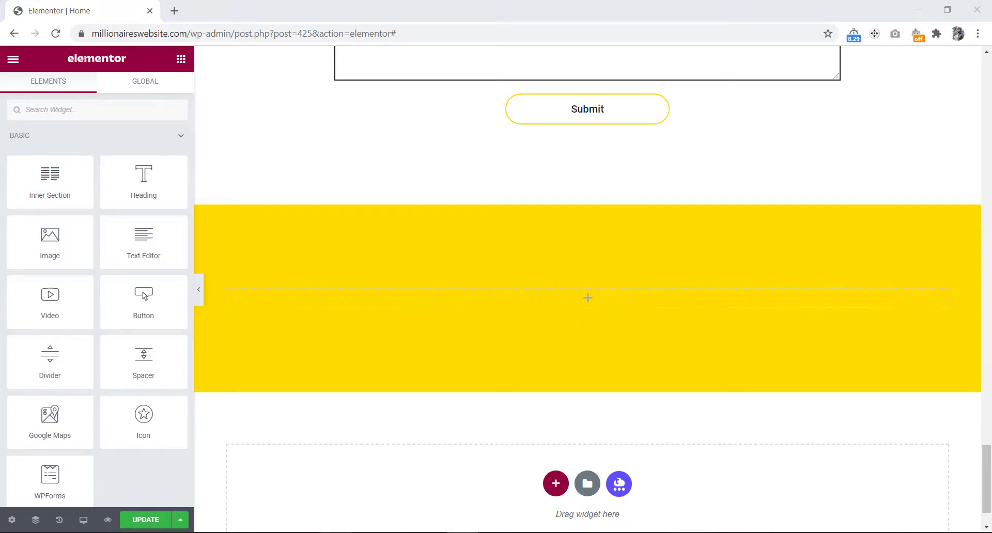
pyautogui.click(334, 532)
pyautogui.click(80, 37)
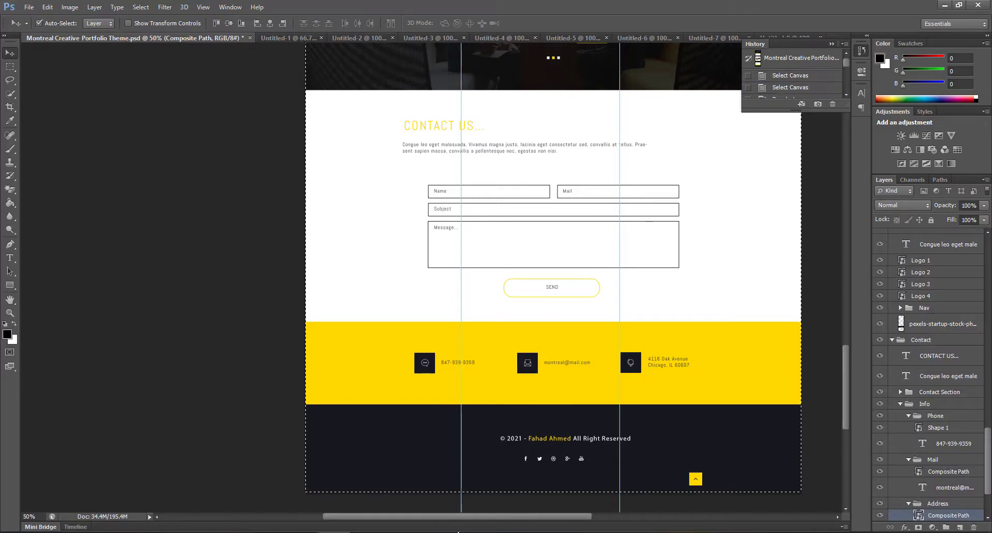
pyautogui.hotkey('alt', 'Tab')
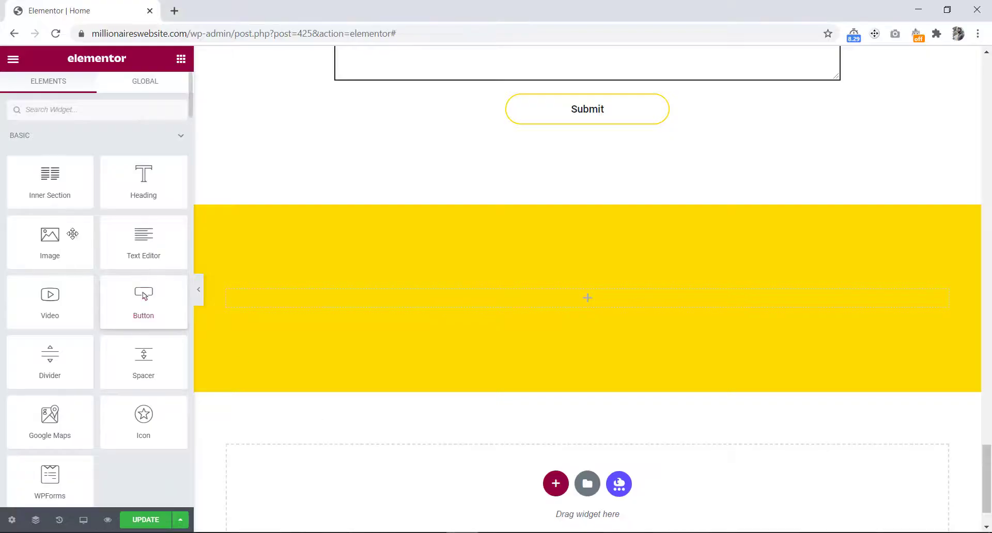
pyautogui.moveTo(44, 187); pyautogui.dragTo(336, 295)
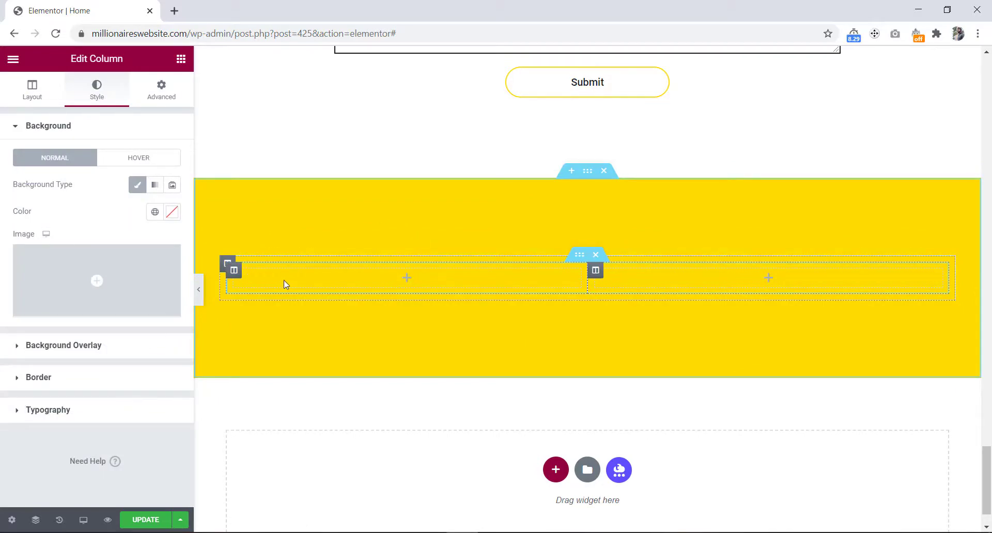
pyautogui.click(181, 60)
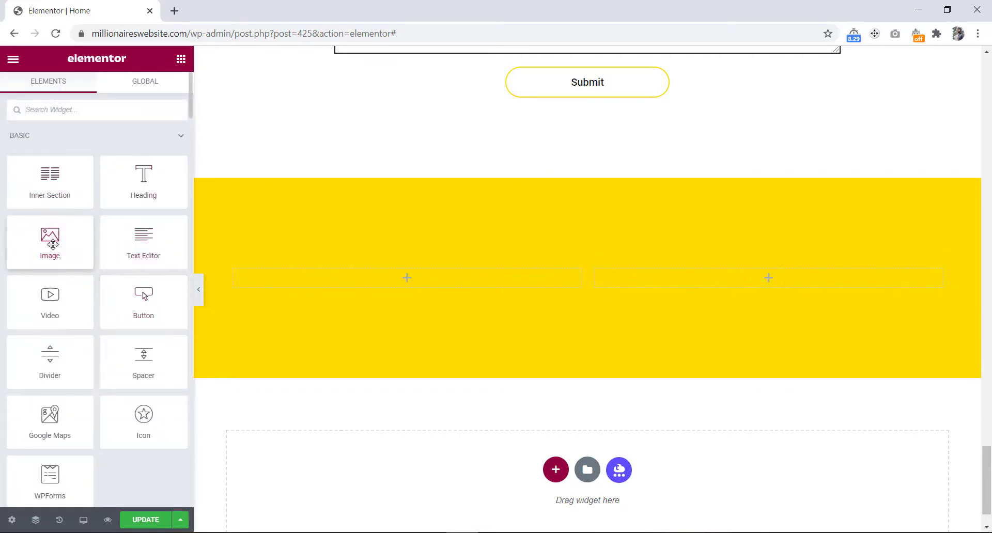
pyautogui.moveTo(52, 245); pyautogui.dragTo(314, 276)
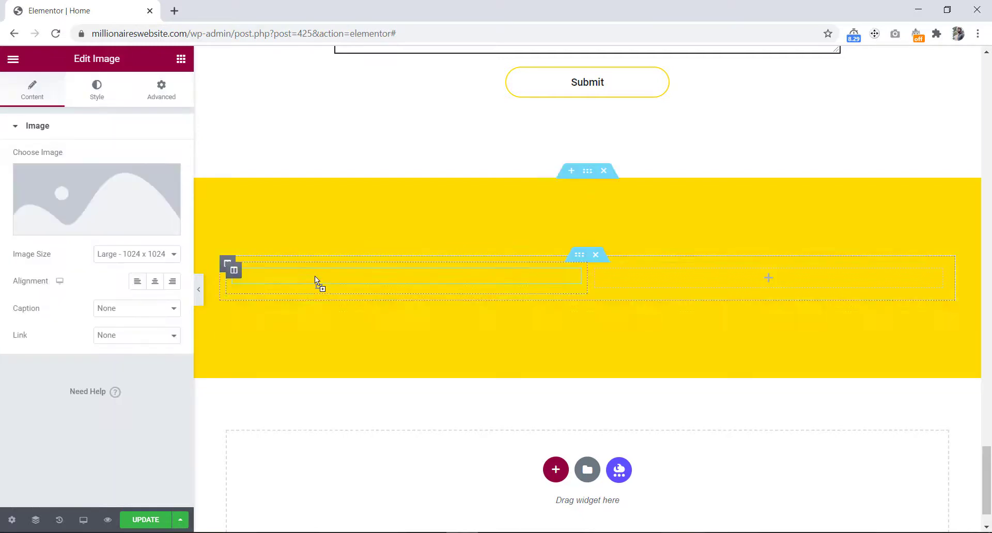
# Upload icon-1.jpg, icon-2.jpg and icon-3.jpg to the media library and insert icon-1.jpg into the Image widget
pyautogui.click(76, 198)
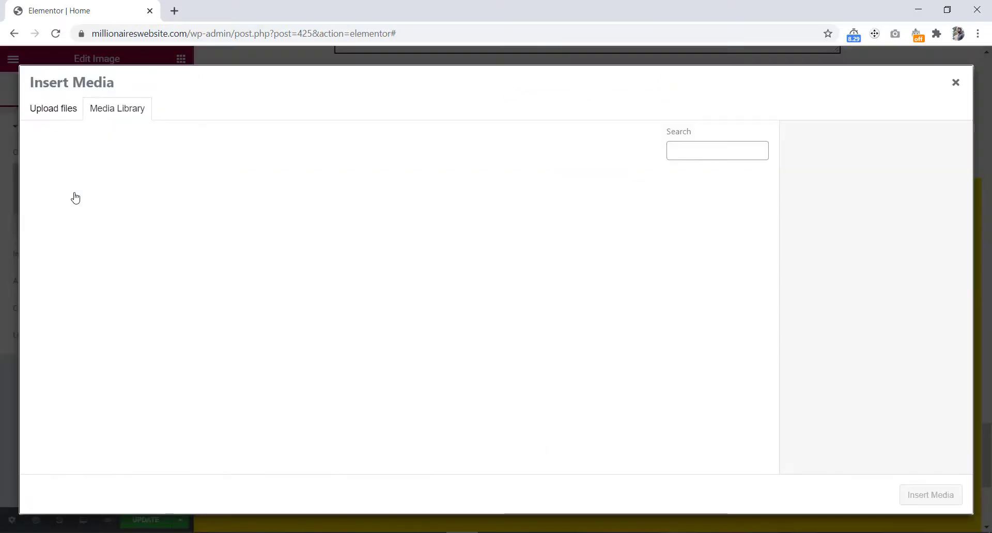
pyautogui.click(50, 110)
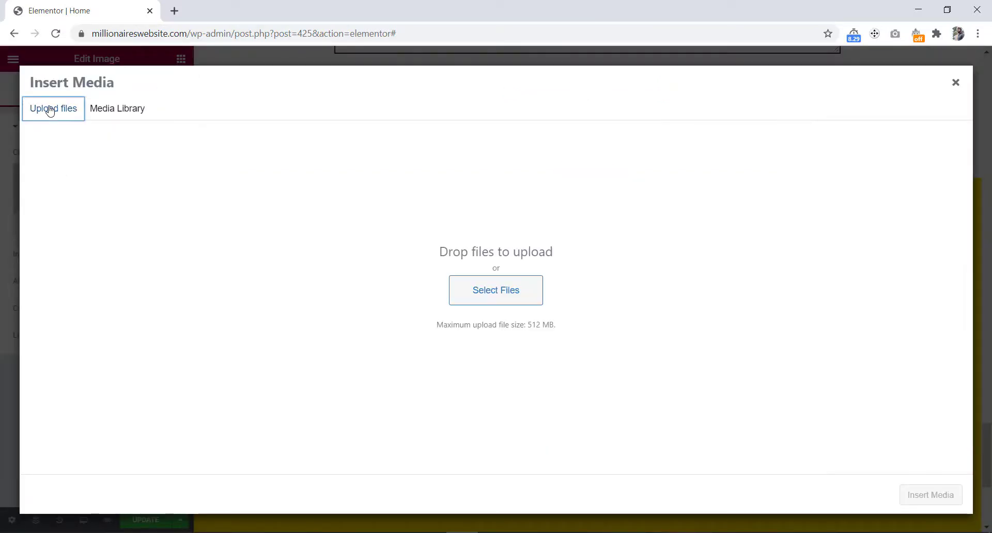
pyautogui.click(480, 290)
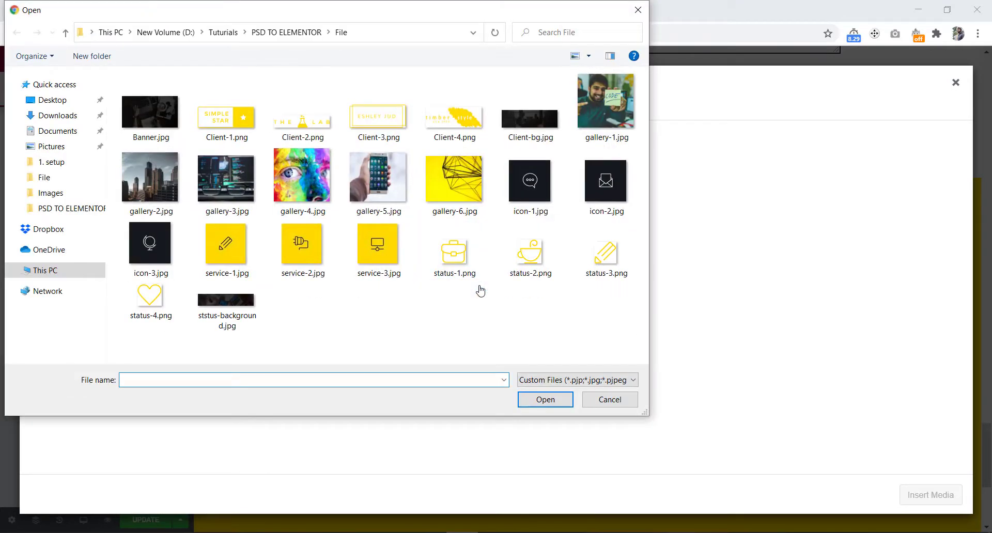
pyautogui.click(531, 190)
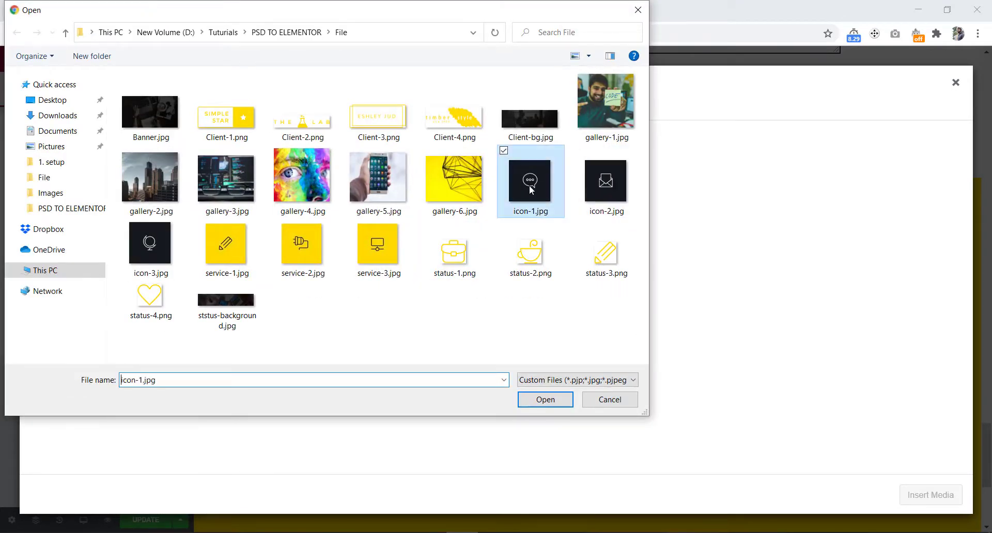
pyautogui.keyDown('ctrl'); pyautogui.click(596, 192); pyautogui.keyUp('ctrl')
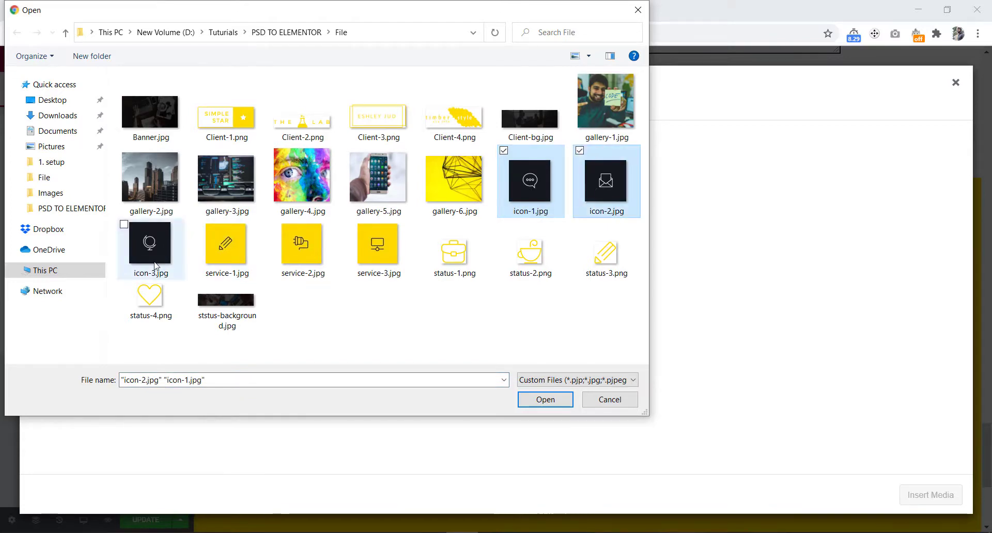
pyautogui.keyDown('ctrl'); pyautogui.click(155, 266); pyautogui.keyUp('ctrl')
pyautogui.click(545, 399)
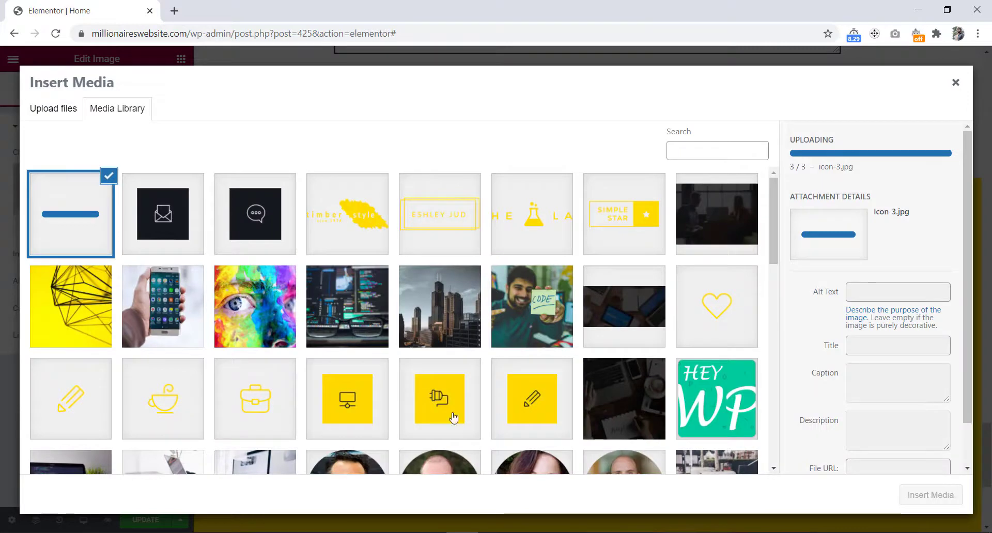
pyautogui.click(263, 221)
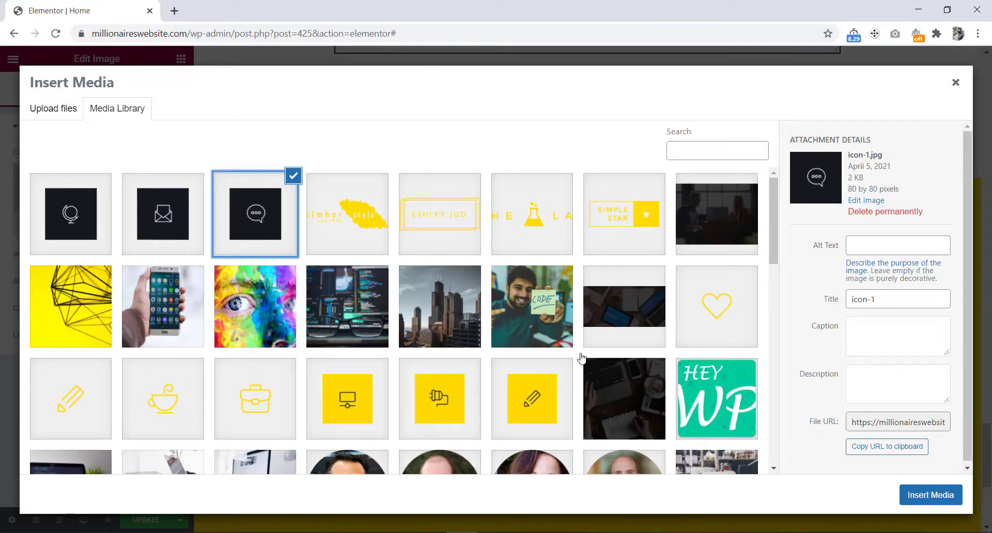
pyautogui.click(925, 490)
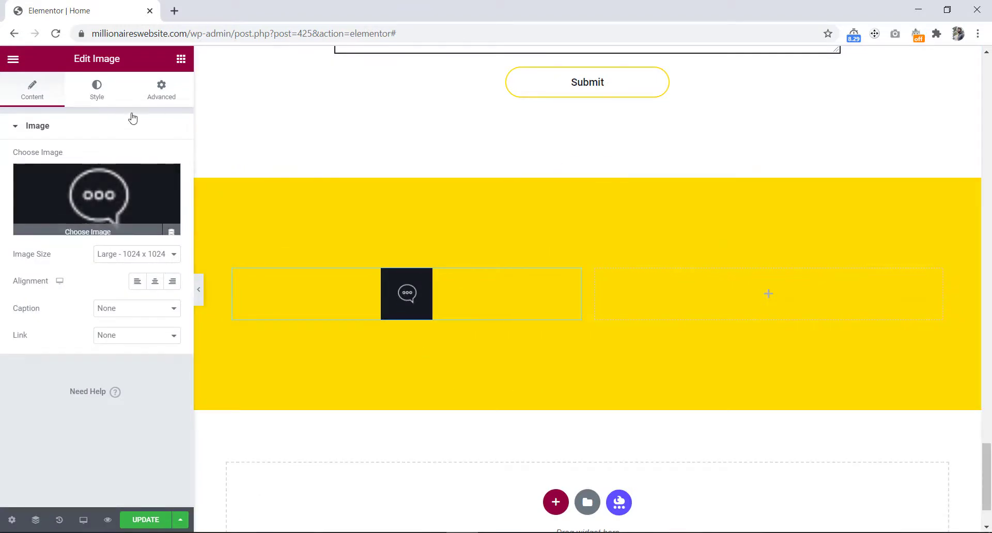
# Add a Heading widget below the phone icon and check the phone number text in the Photoshop mockup
pyautogui.click(179, 60)
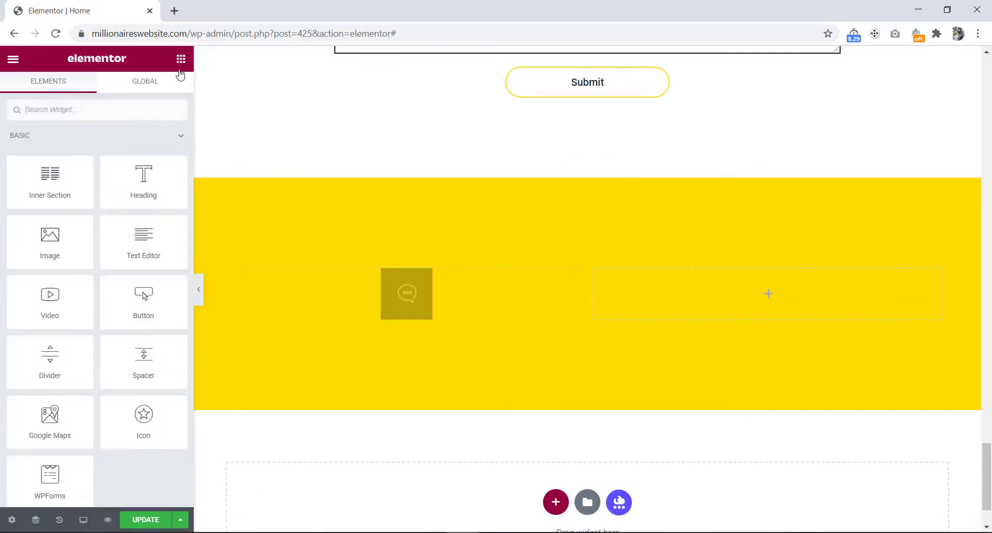
pyautogui.moveTo(142, 181); pyautogui.dragTo(382, 314)
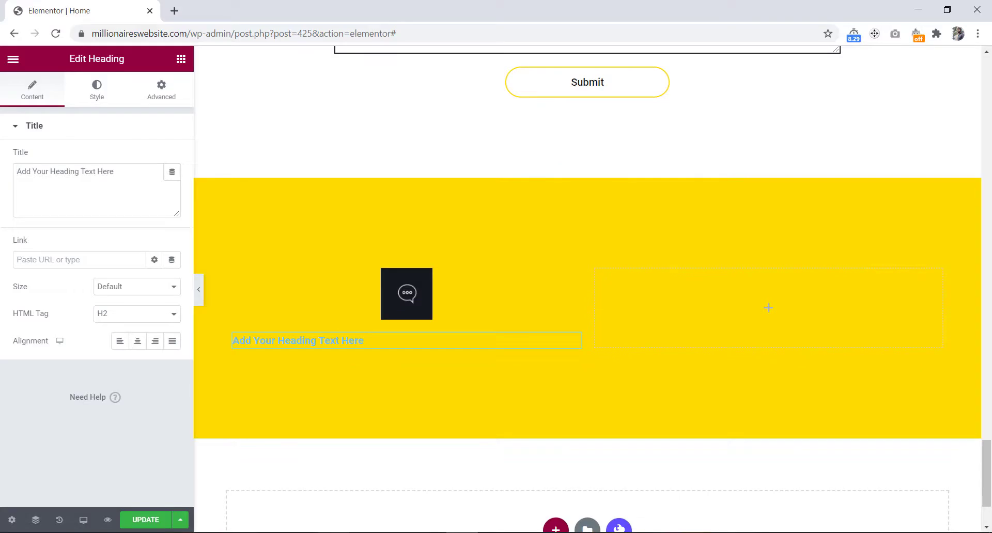
pyautogui.hotkey('alt', 'Tab')
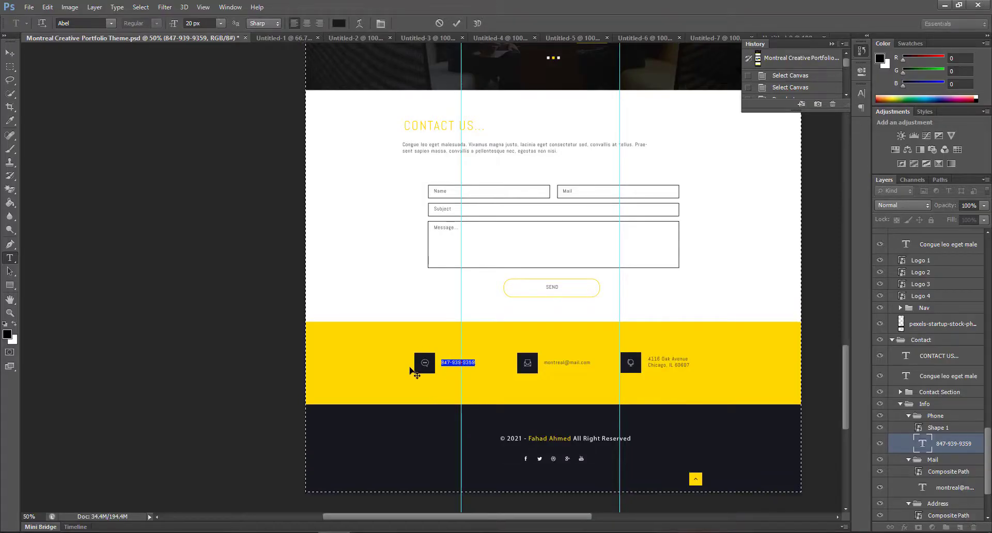
pyautogui.hotkey('alt', 'Tab')
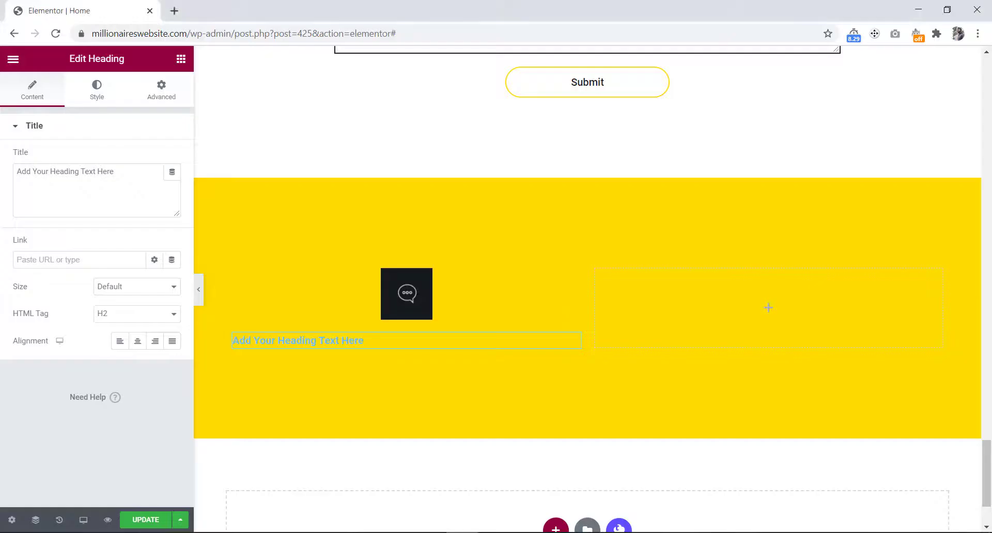
# Set the phone icon's image size to Full
pyautogui.click(404, 294)
pyautogui.click(136, 254)
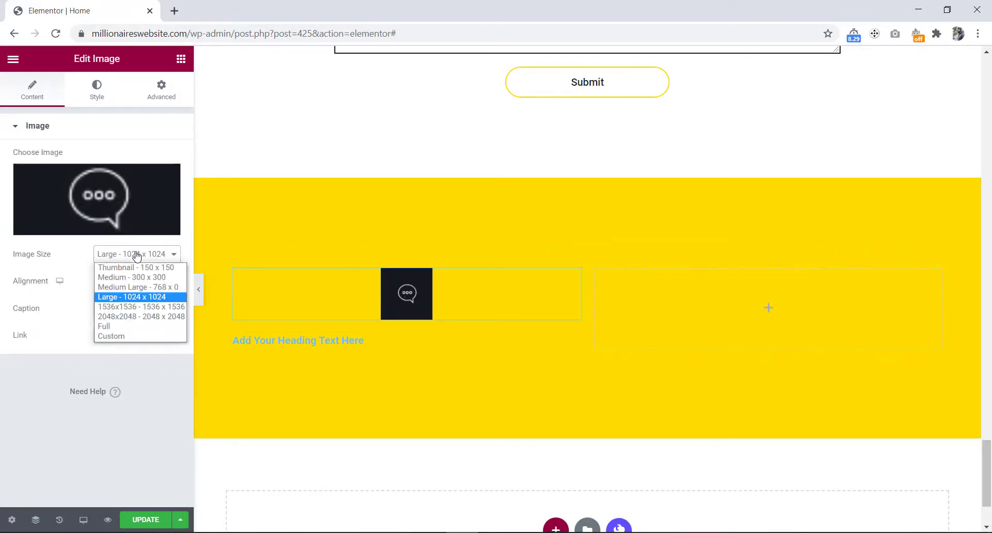
pyautogui.click(130, 330)
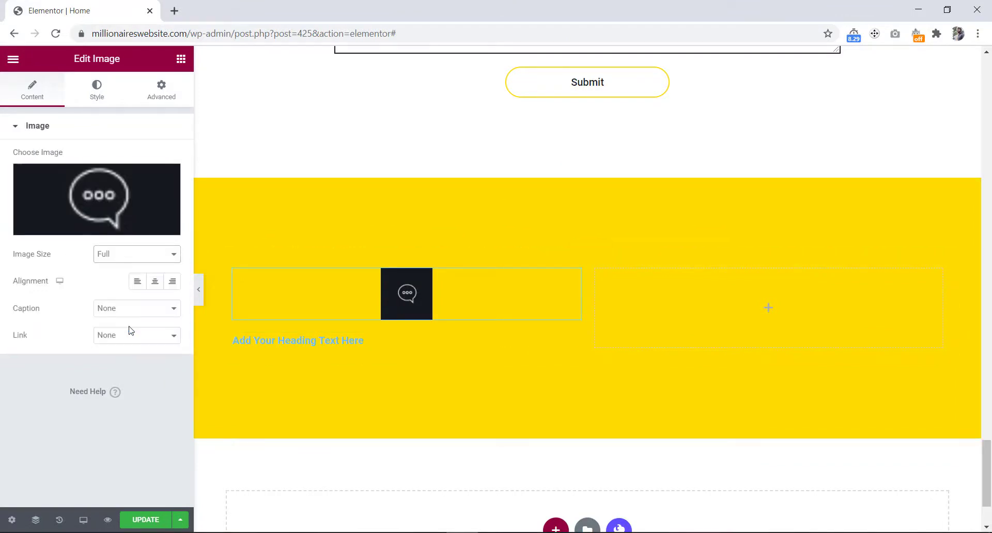
# Set the phone icon's positioning width to Inline (auto)
pyautogui.click(159, 100)
pyautogui.scroll(-2, 95, 315)
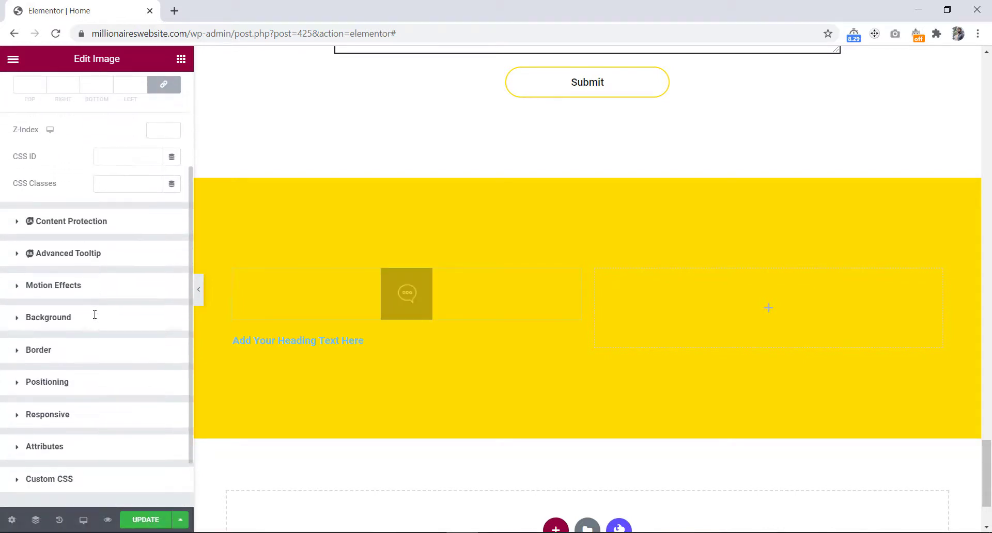
pyautogui.click(72, 382)
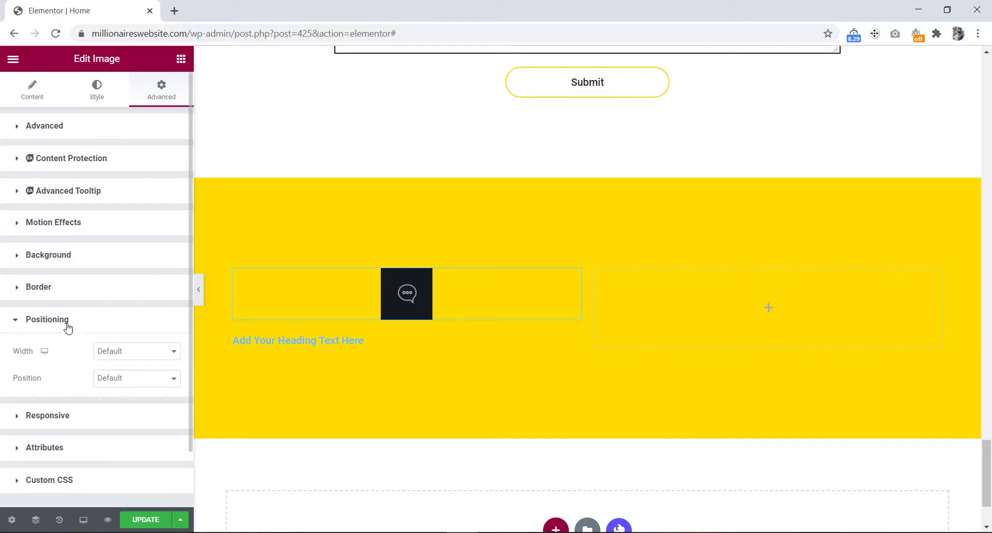
pyautogui.click(117, 351)
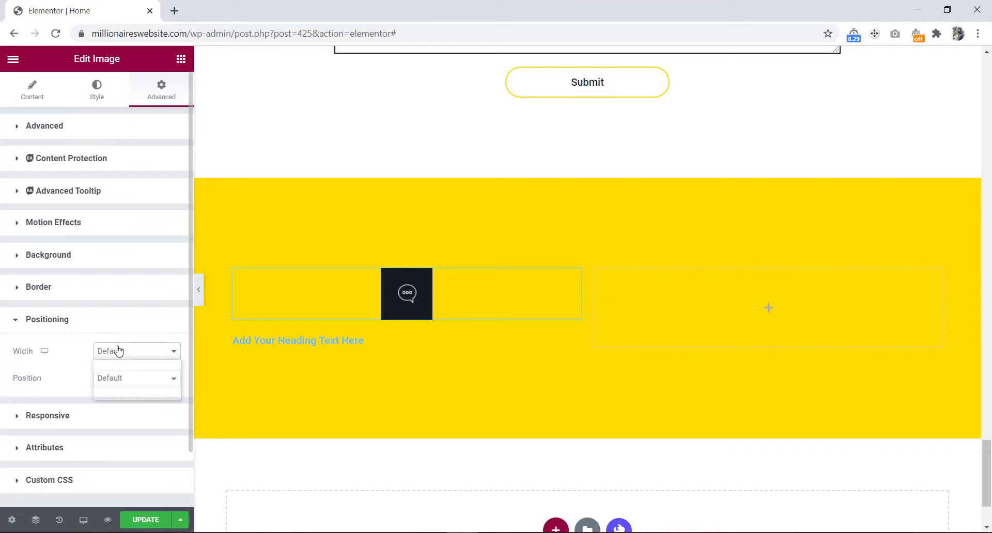
pyautogui.click(118, 384)
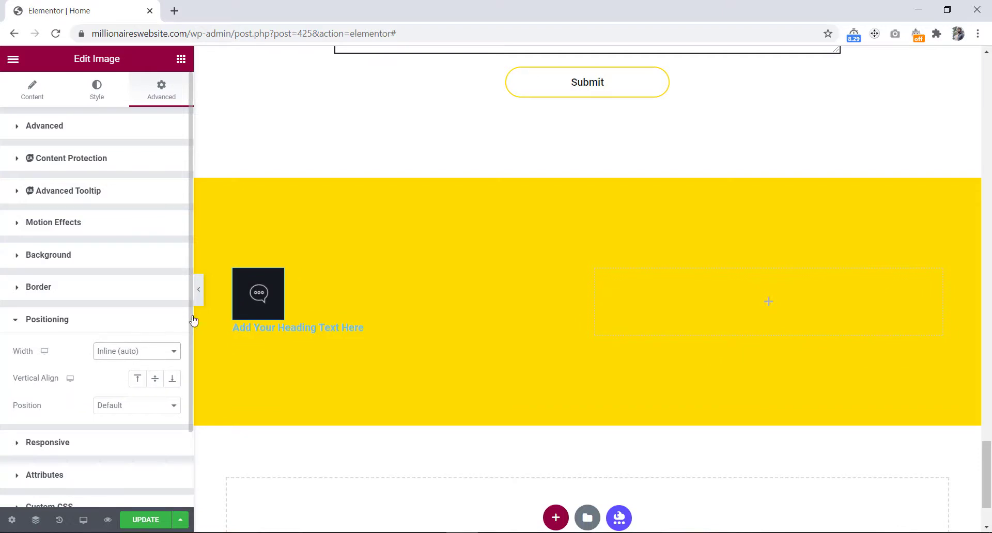
# Set the placeholder heading's positioning width to Inline (auto) and its vertical alignment to Center
pyautogui.click(315, 327)
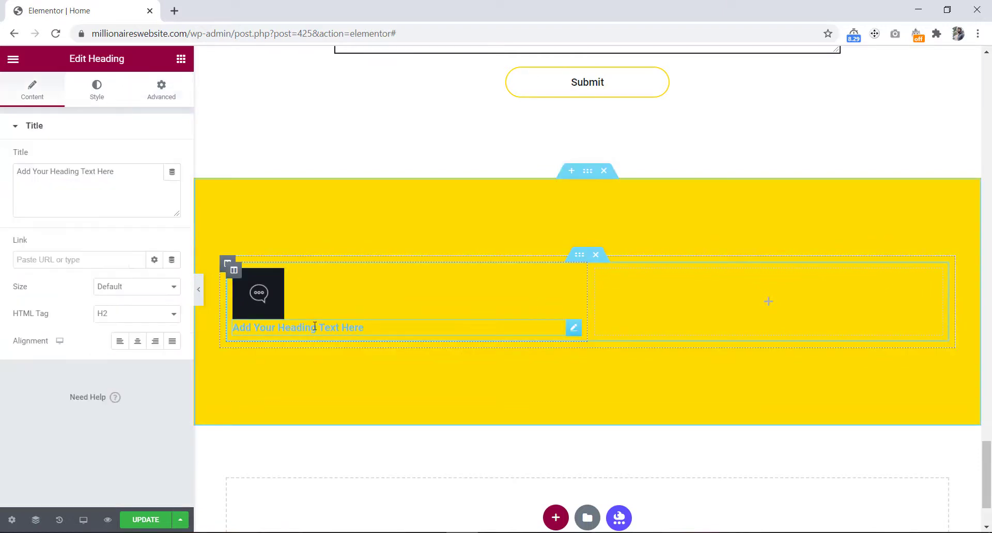
pyautogui.click(157, 98)
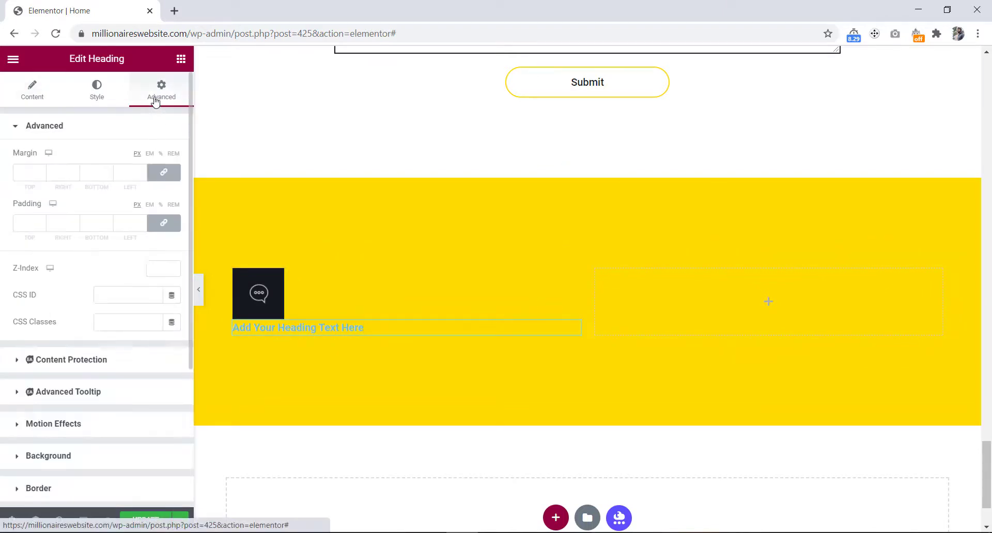
pyautogui.scroll(-4, 105, 333)
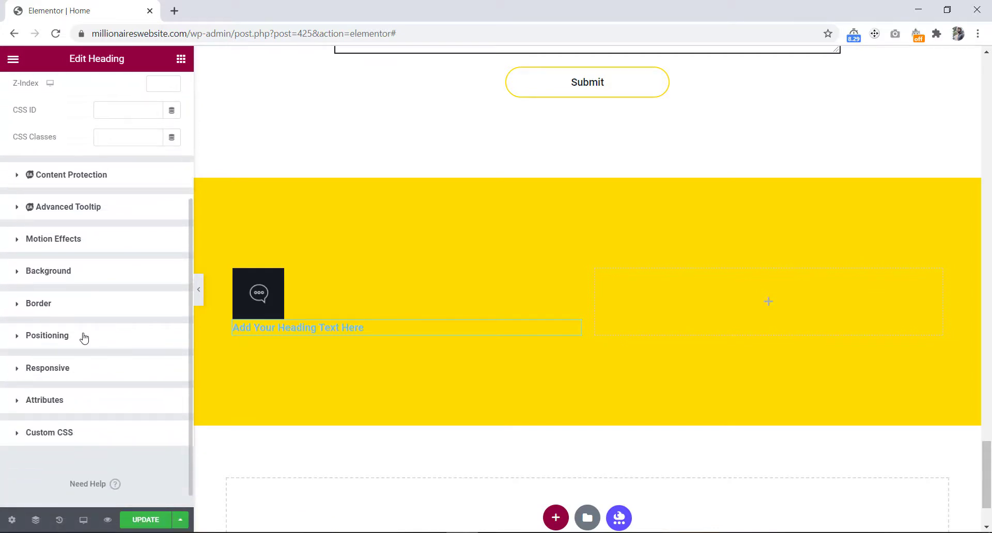
pyautogui.click(84, 337)
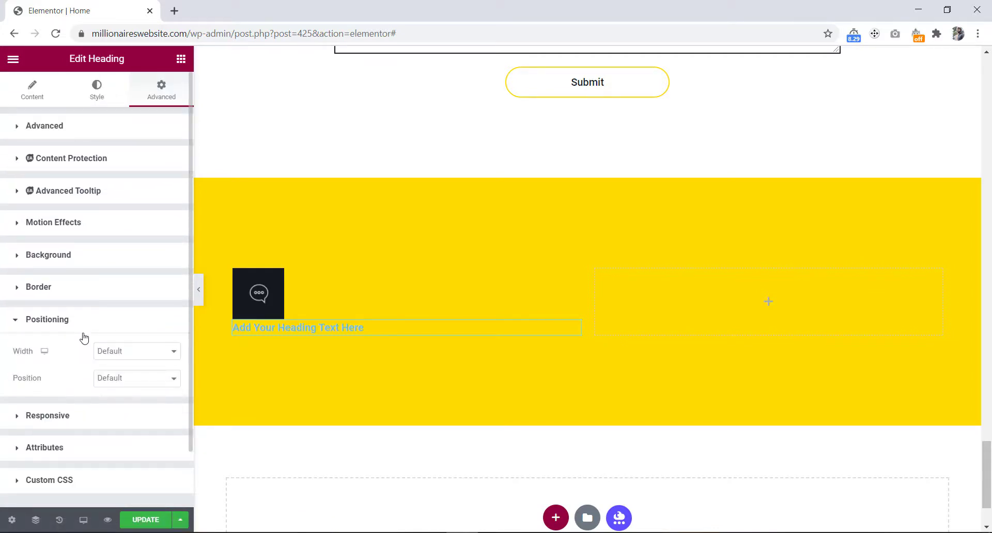
pyautogui.click(120, 352)
pyautogui.click(118, 384)
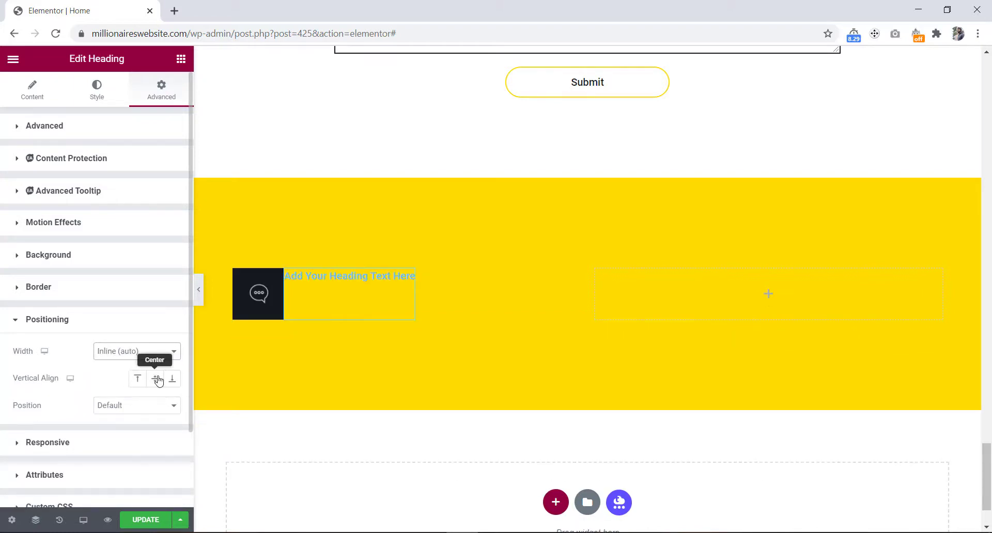
pyautogui.click(156, 381)
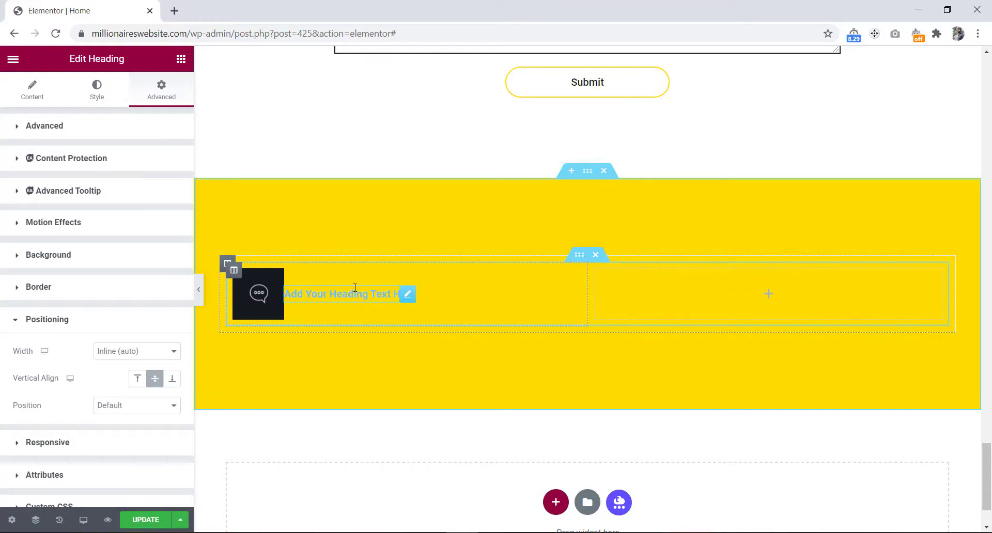
# Copy the phone number from the Photoshop mockup and paste it in Elementor as the heading's title
pyautogui.hotkey('alt', 'Tab')
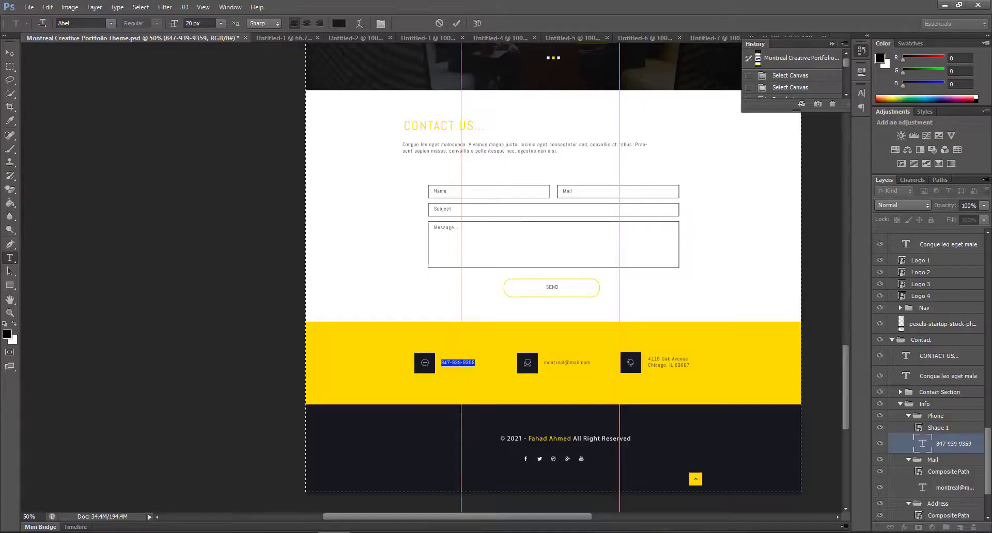
pyautogui.click(450, 361)
pyautogui.hotkey('ctrl', 'a')
pyautogui.hotkey('ctrl', 'c')
pyautogui.hotkey('alt', 'Tab')
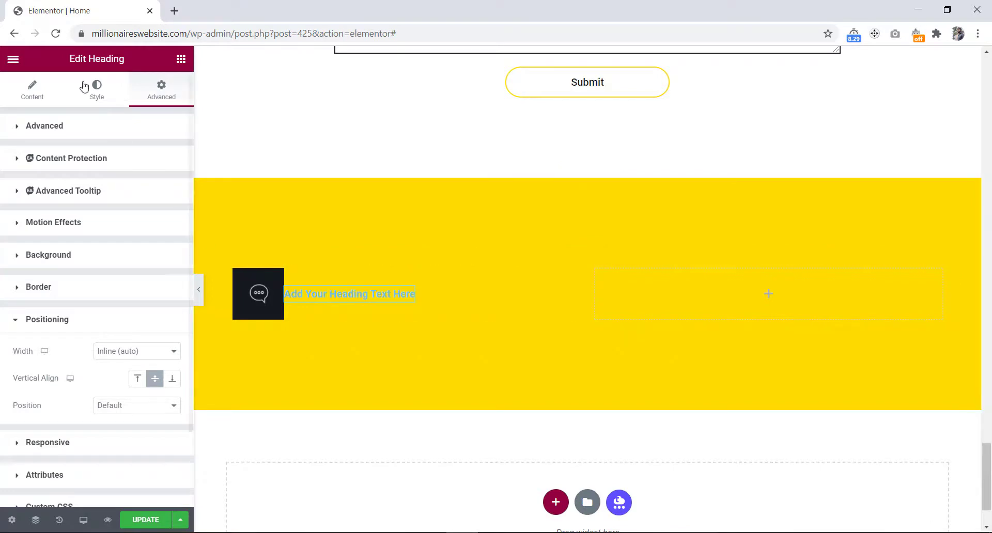
pyautogui.click(32, 90)
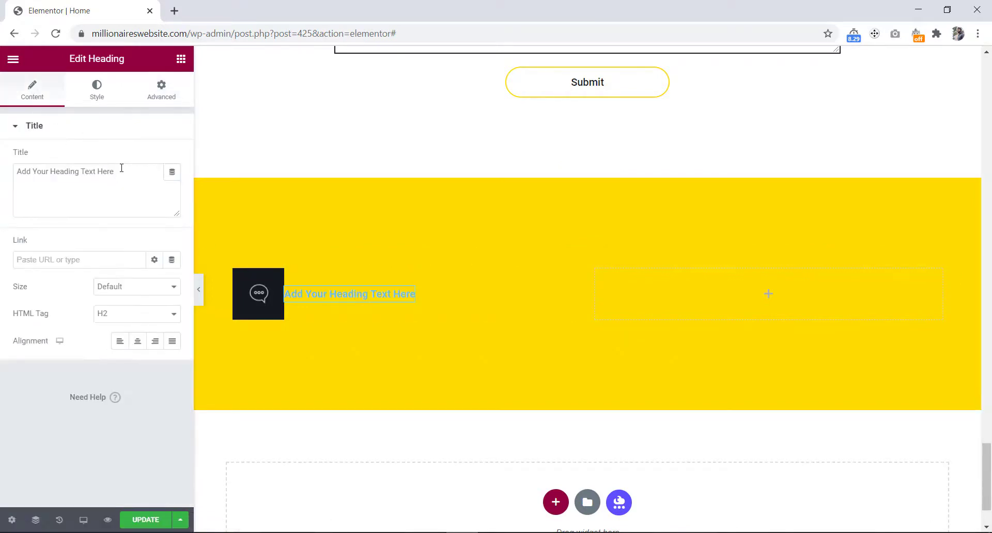
pyautogui.moveTo(166, 171); pyautogui.dragTo(11, 169)
pyautogui.hotkey('ctrl', 'v')
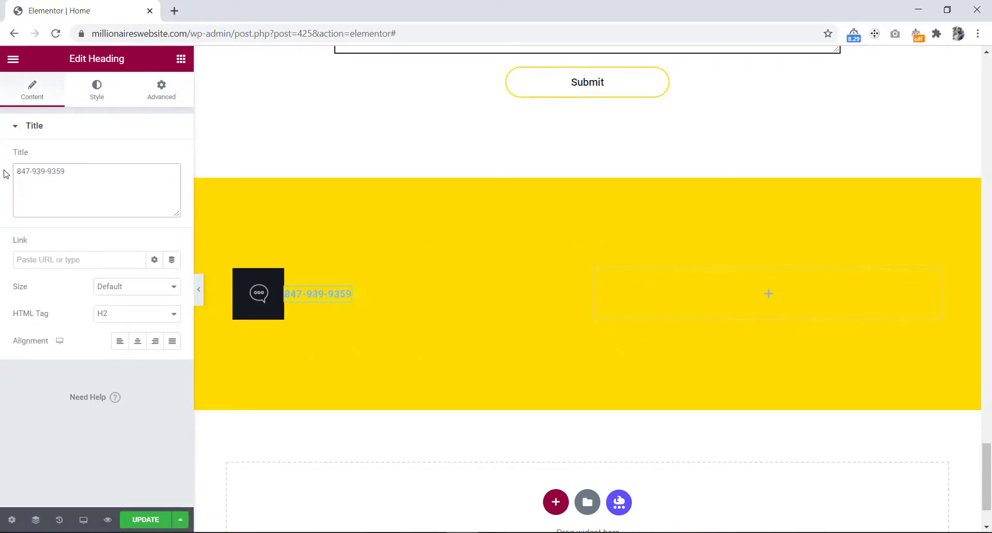
# Change the phone number heading's text color to the near-black global color
pyautogui.click(97, 91)
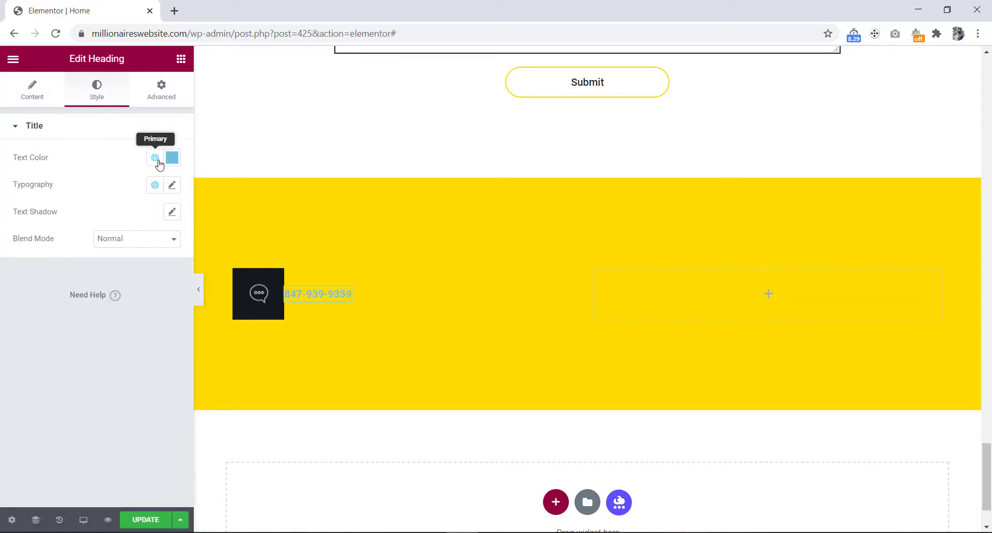
pyautogui.click(155, 158)
pyautogui.click(75, 330)
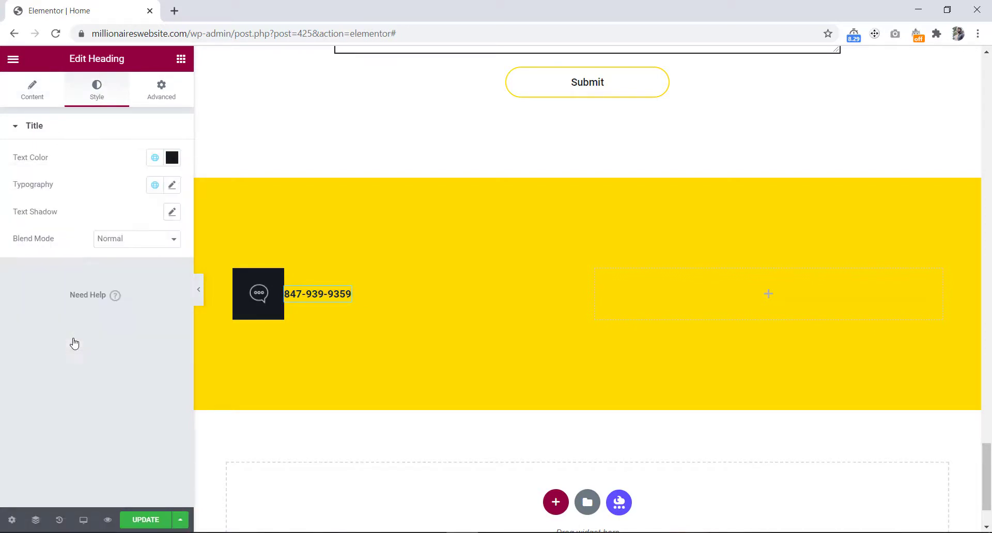
# Set the phone number heading's font family to Oswald and its letter spacing to 3
pyautogui.click(173, 191)
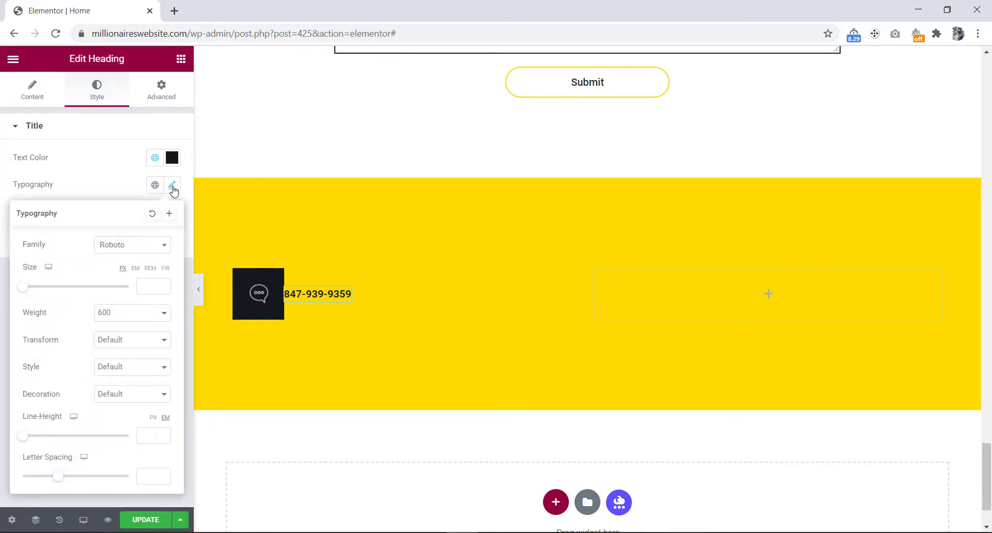
pyautogui.click(127, 246)
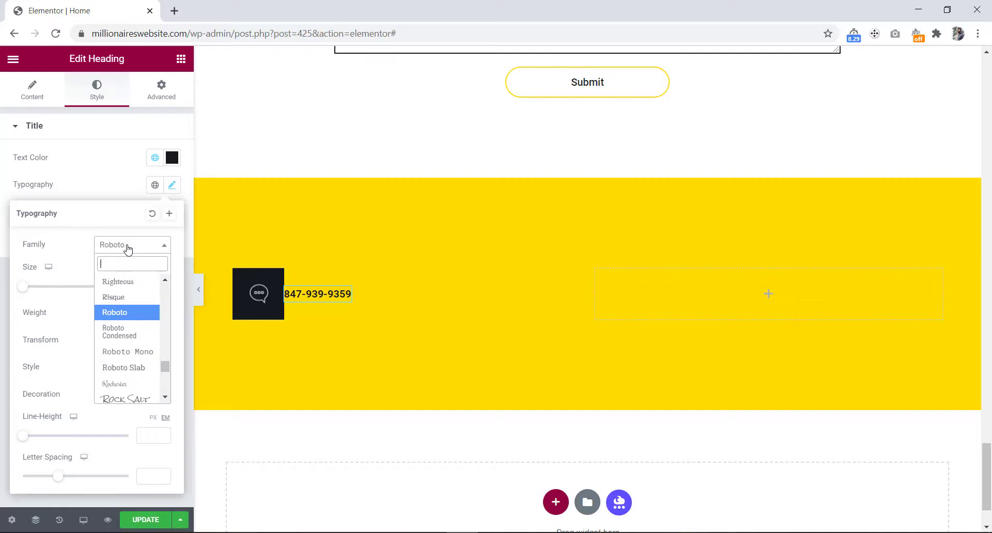
pyautogui.write('osw')
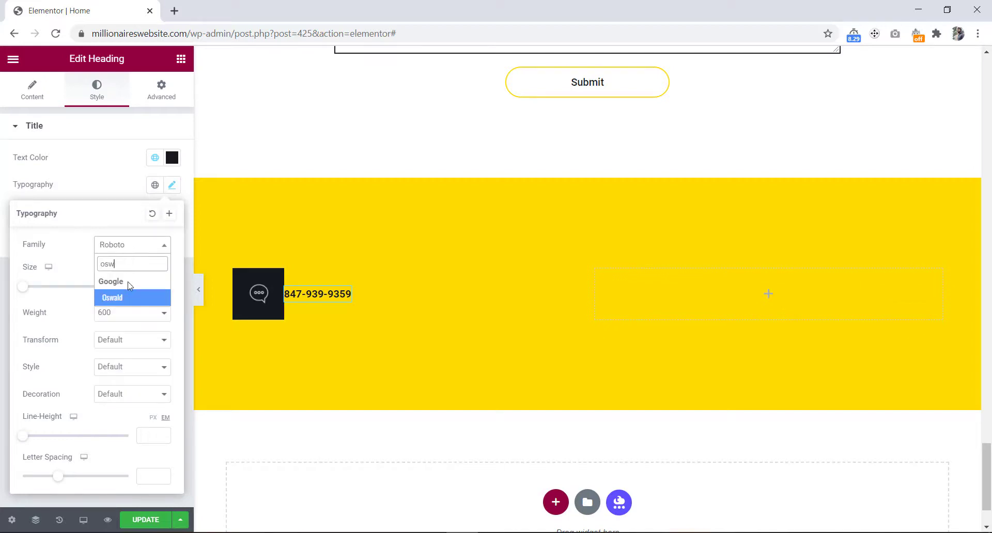
pyautogui.click(130, 301)
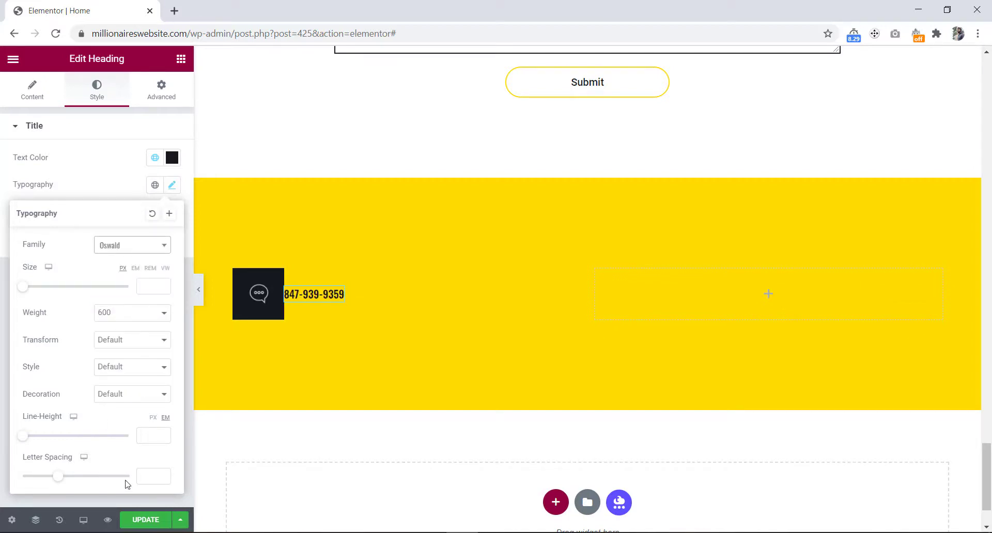
pyautogui.click(141, 477)
pyautogui.write('3')
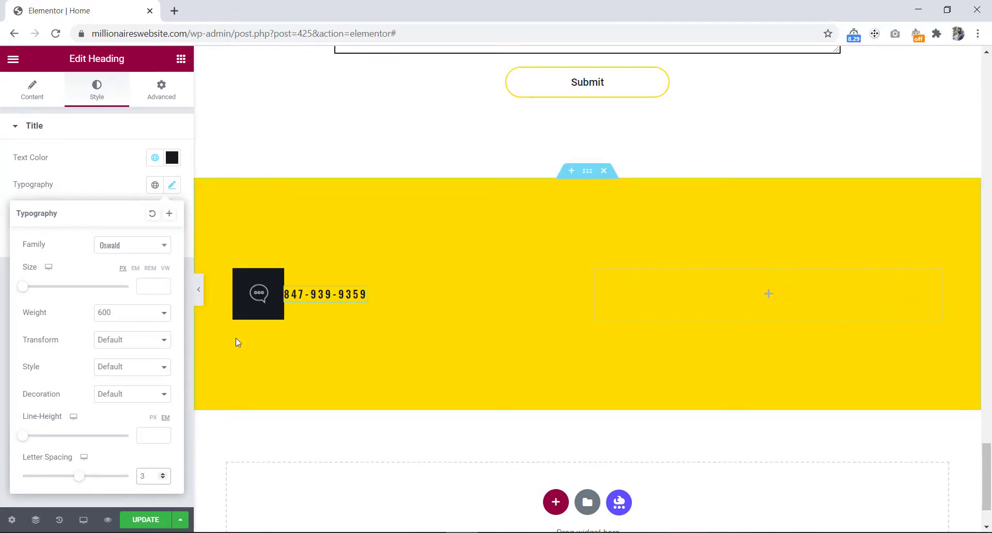
# Unlink the phone icon's margins and set its right margin to 20 px
pyautogui.click(262, 277)
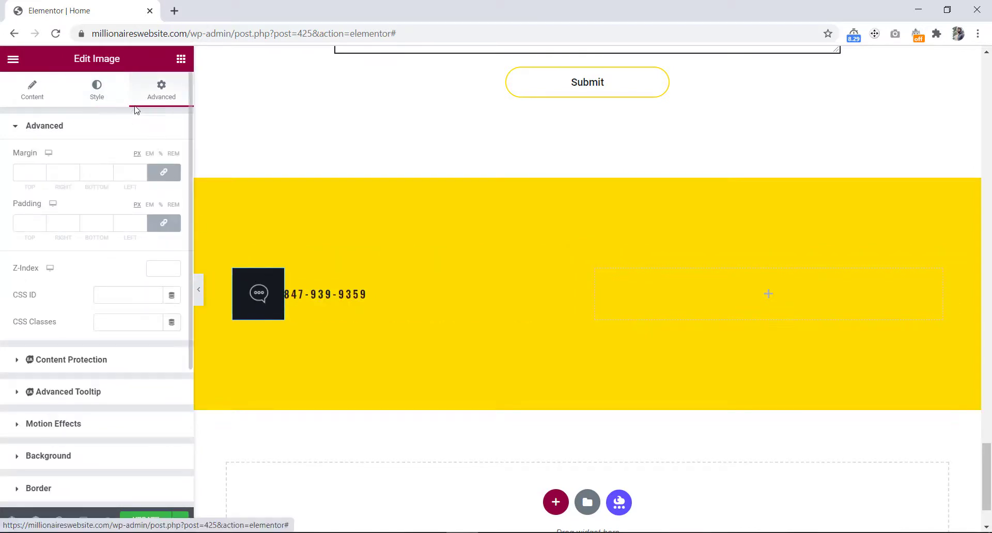
pyautogui.click(165, 174)
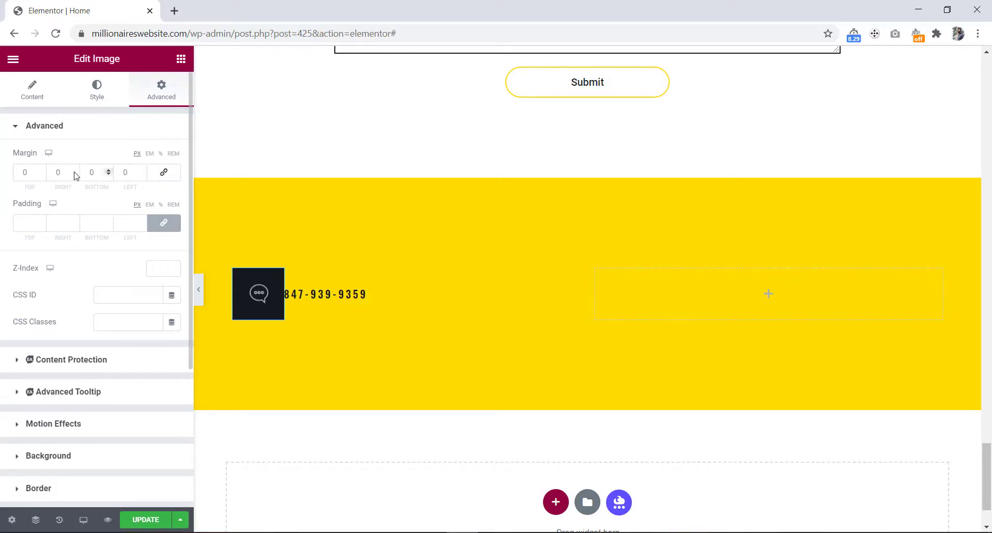
pyautogui.click(57, 172)
pyautogui.write('20')
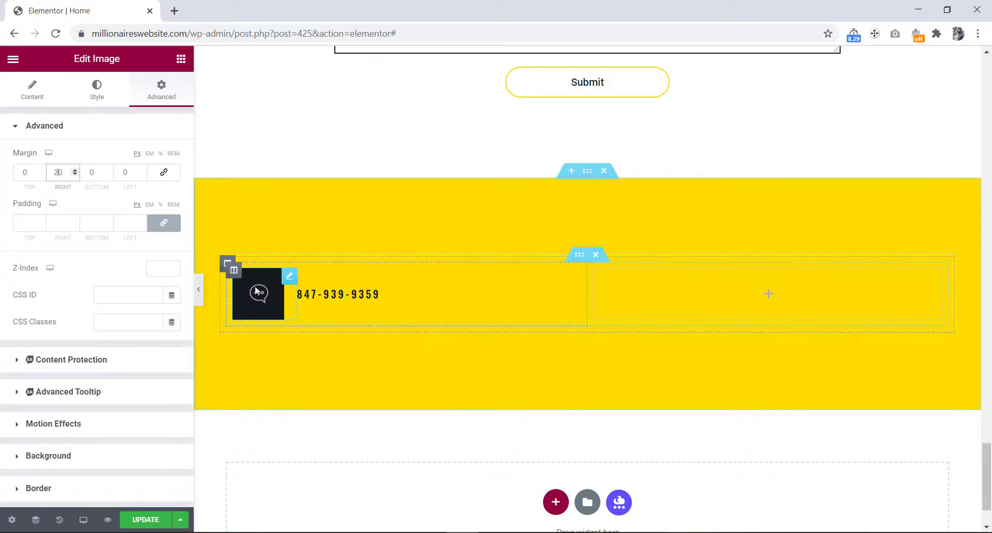
# Delete the empty inner column and duplicate the phone column twice to make three columns
pyautogui.rightClick(597, 272)
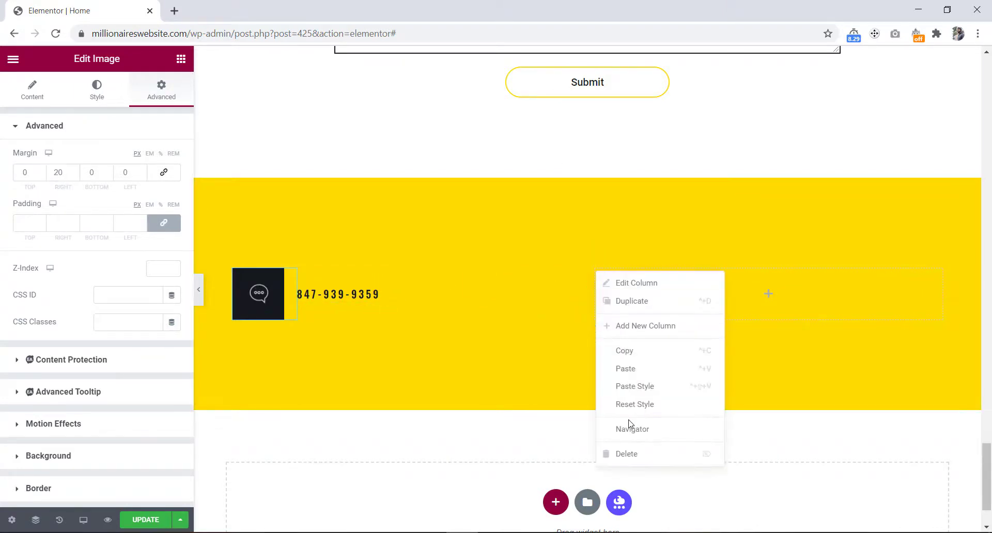
pyautogui.click(631, 454)
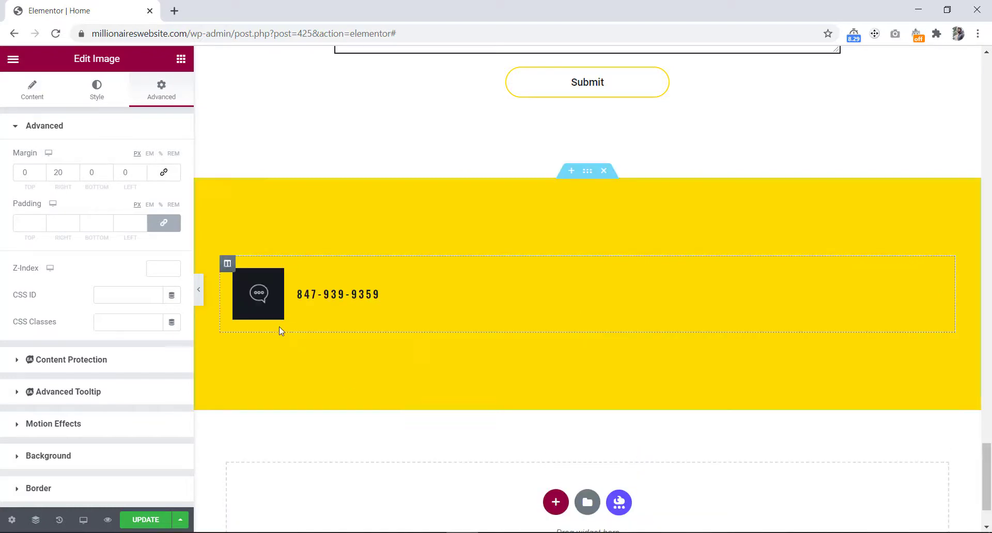
pyautogui.rightClick(234, 271)
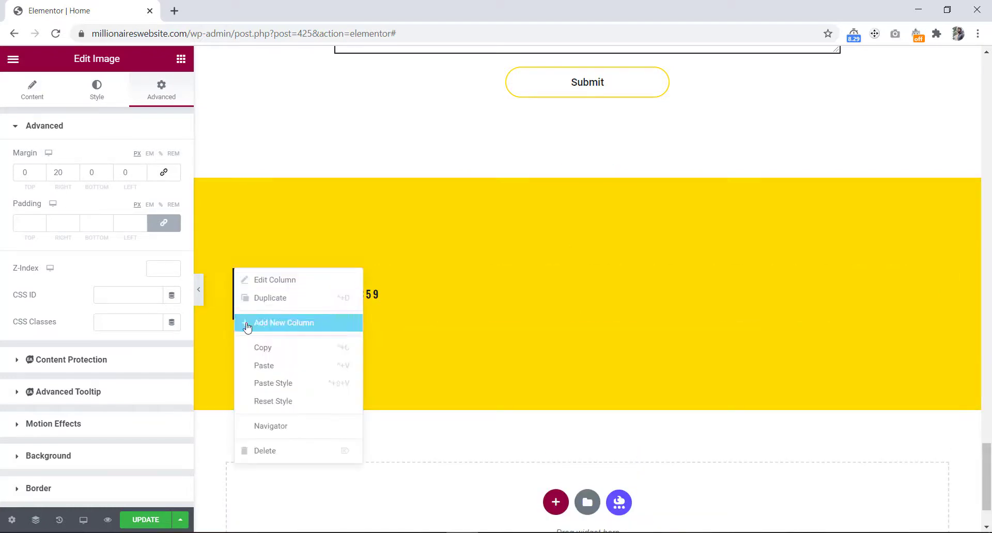
pyautogui.click(261, 301)
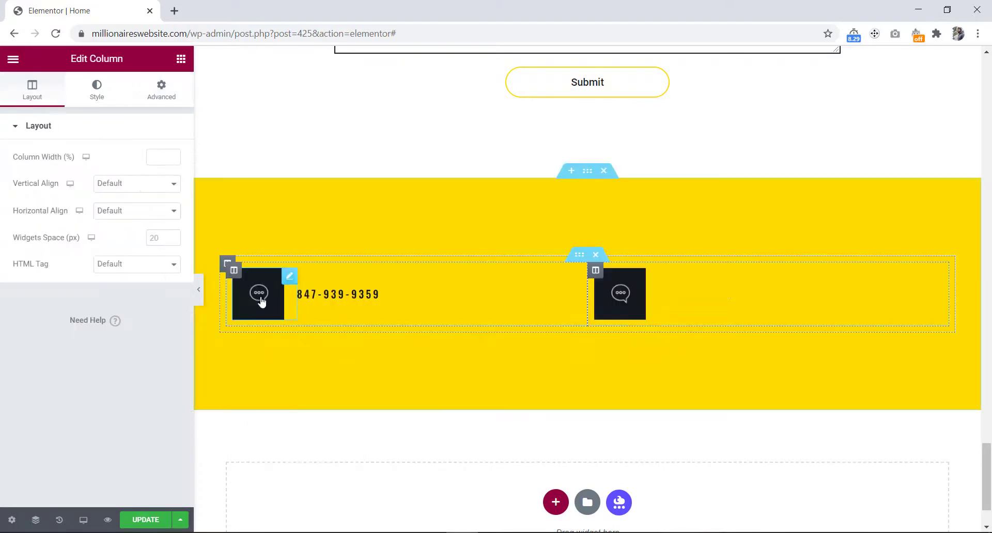
pyautogui.rightClick(233, 270)
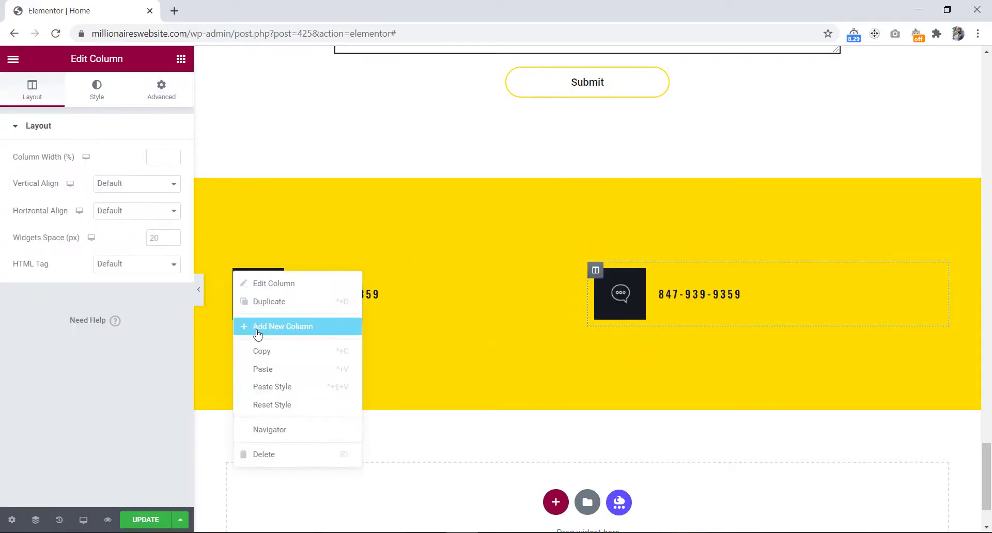
pyautogui.click(257, 309)
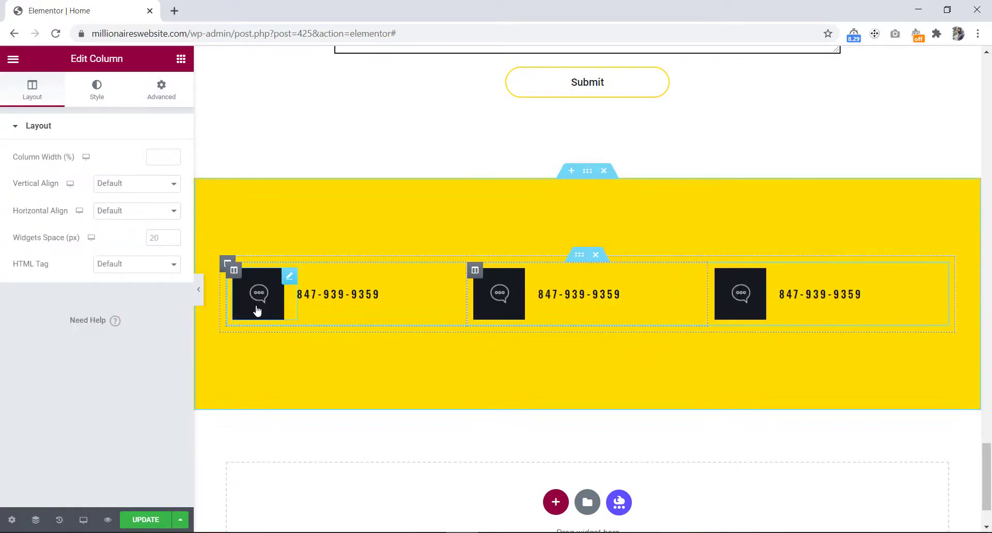
# Replace the phone icon in the middle column with the envelope icon from the media library
pyautogui.click(501, 294)
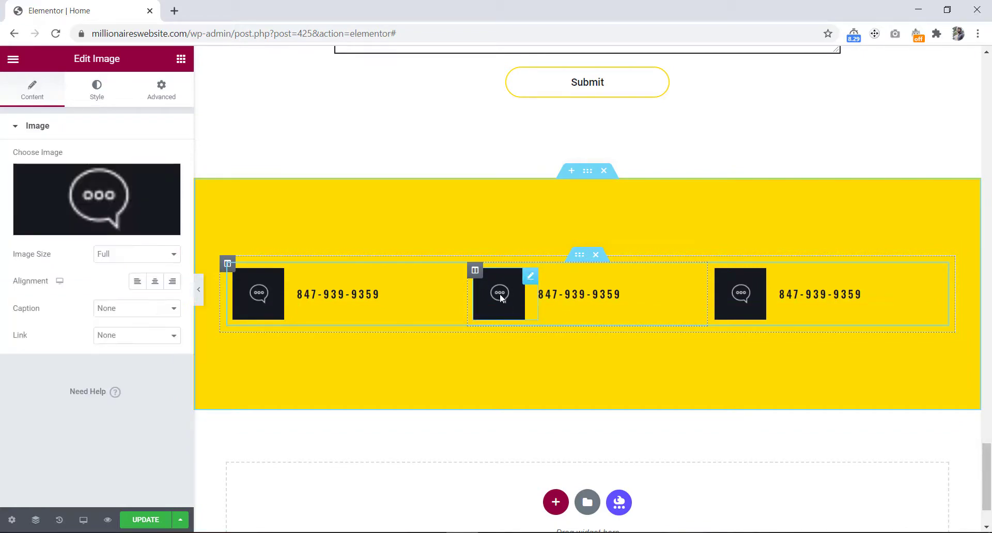
pyautogui.click(88, 187)
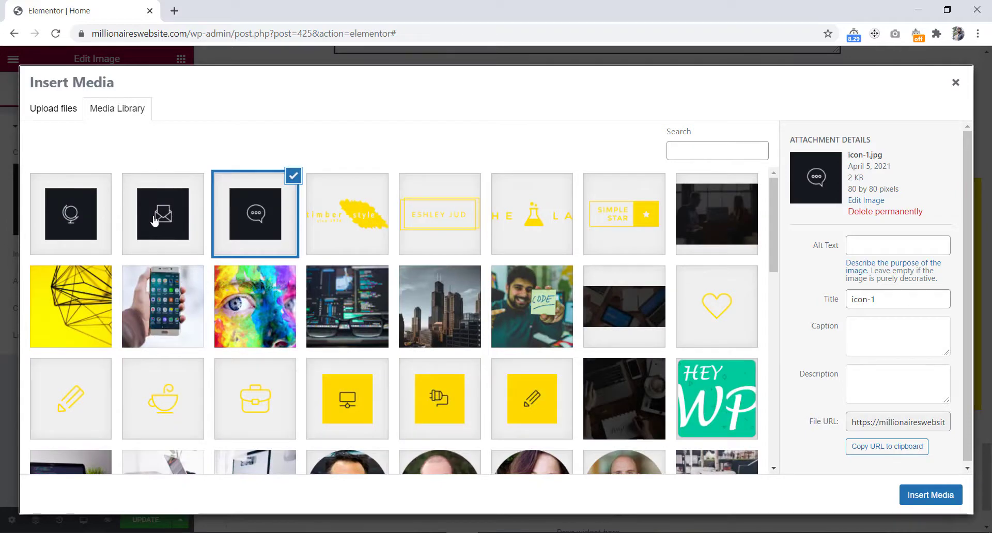
pyautogui.click(155, 217)
pyautogui.click(930, 495)
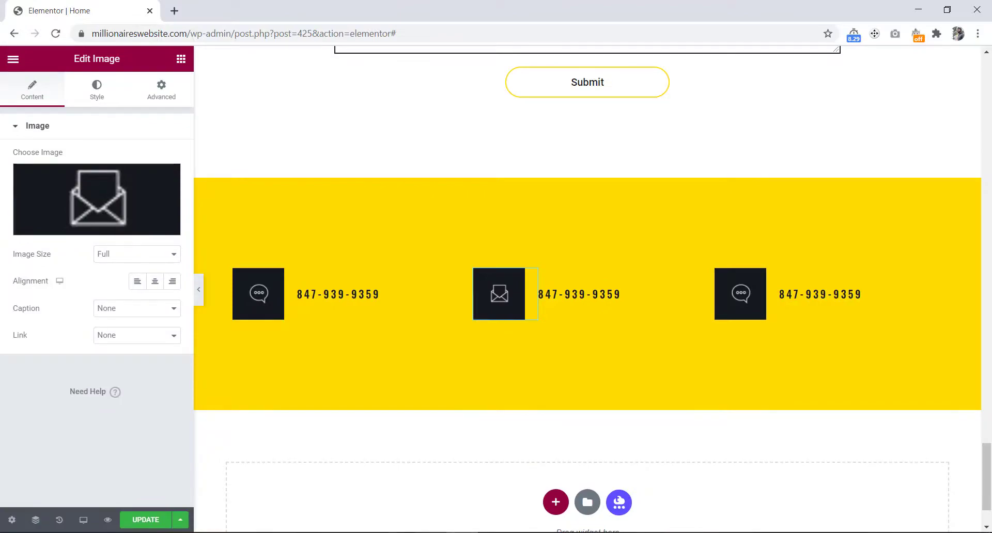
# Copy the e-mail address from the Photoshop mockup and paste it in Elementor as the middle column heading's title
pyautogui.hotkey('alt', 'Tab')
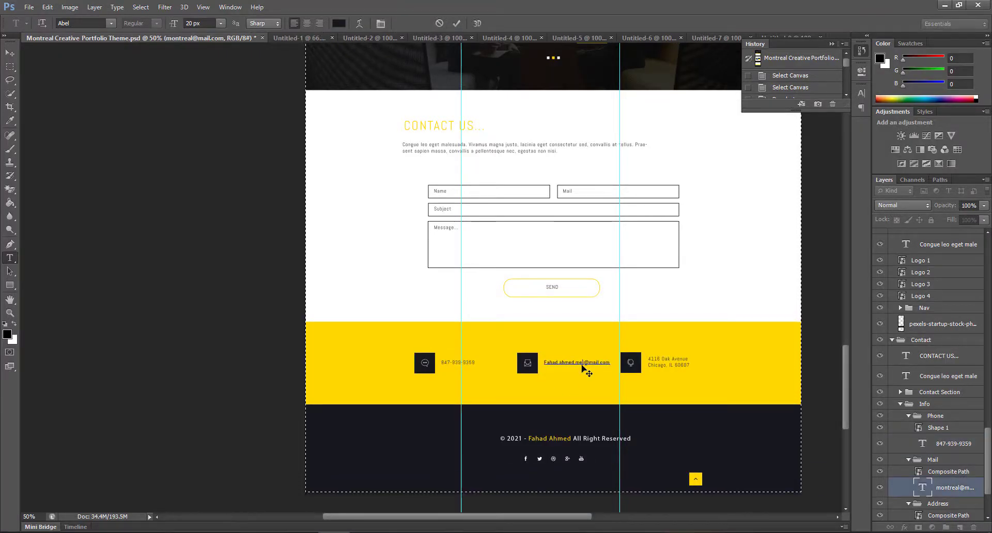
pyautogui.tripleClick(582, 363)
pyautogui.hotkey('ctrl', 'c')
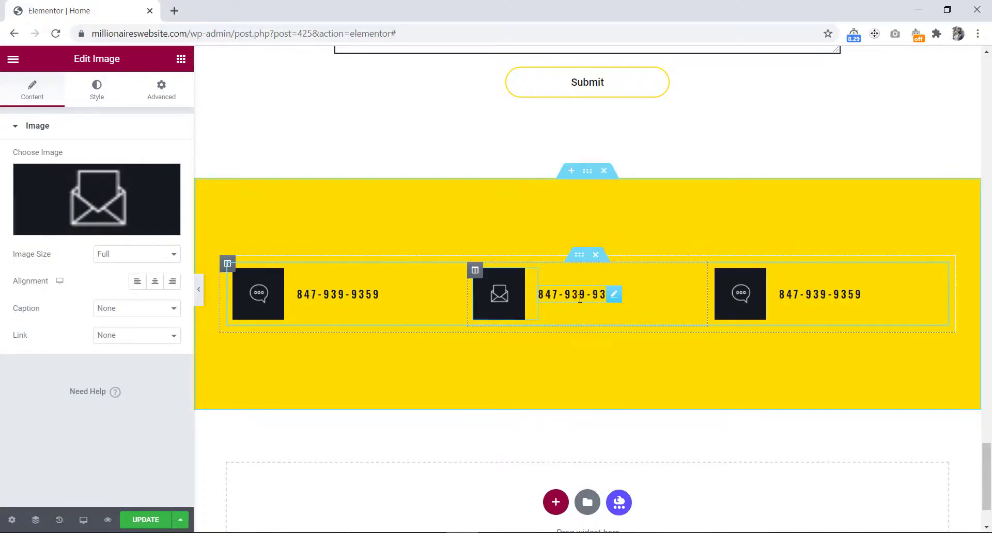
pyautogui.click(580, 299)
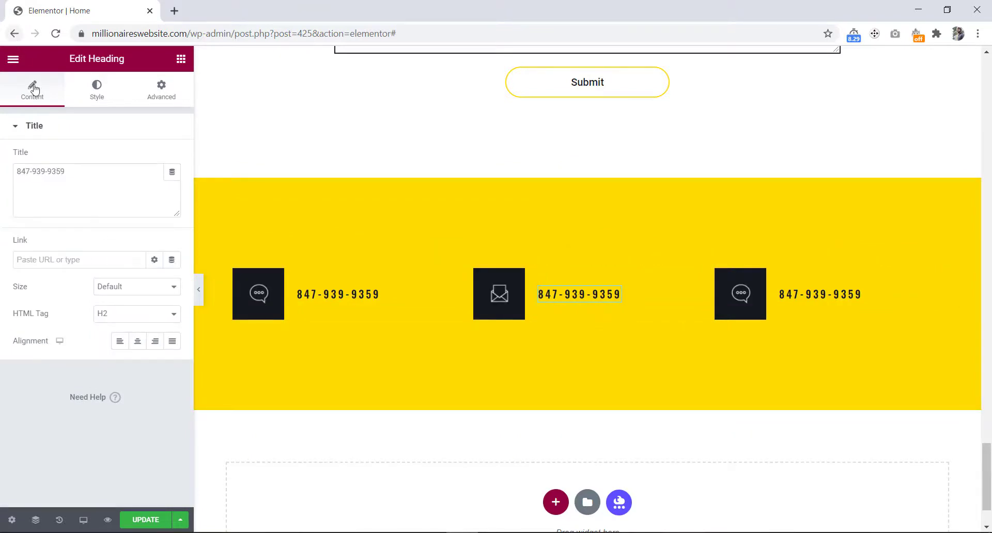
pyautogui.moveTo(70, 171); pyautogui.dragTo(14, 174)
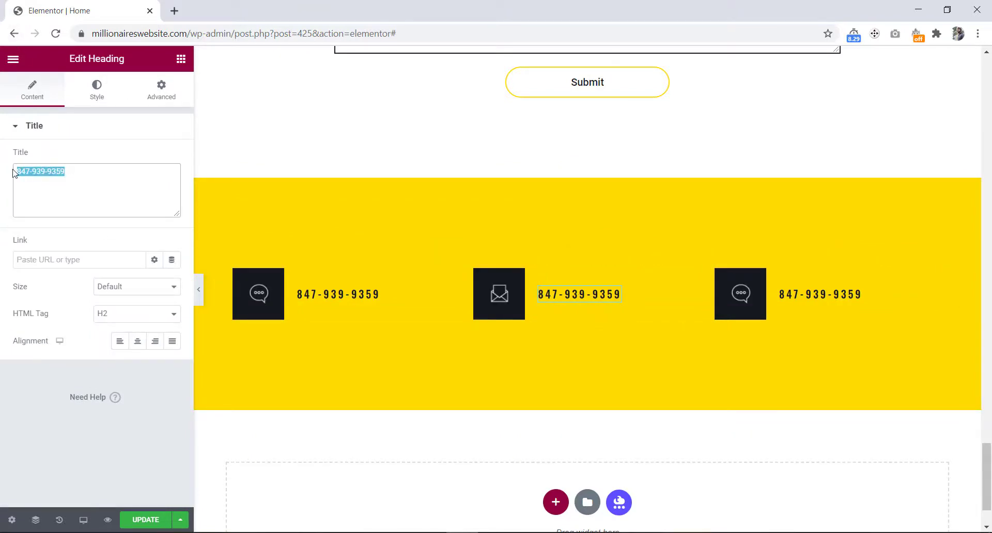
pyautogui.hotkey('ctrl', 'v')
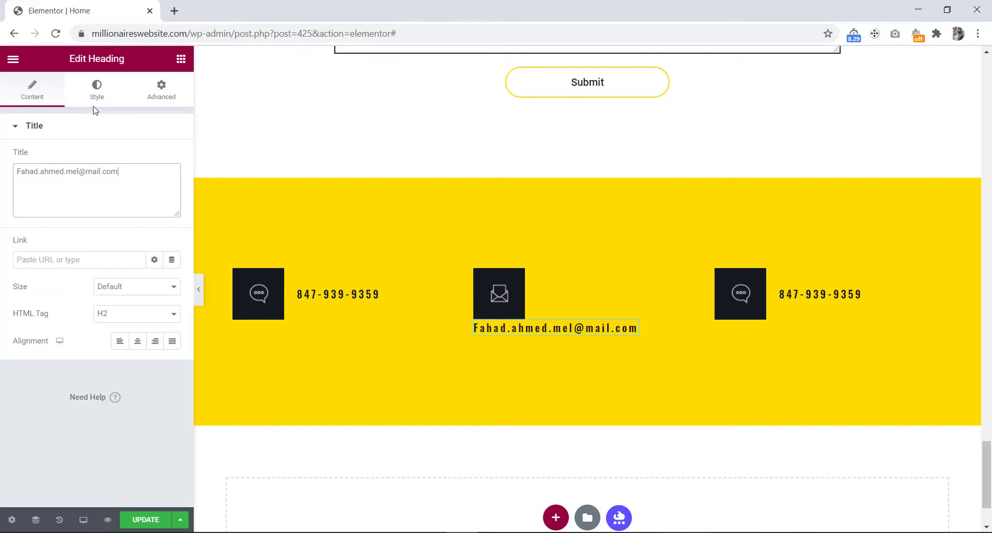
# Reduce the letter spacing of the e-mail heading in the middle column to 0.5
pyautogui.click(97, 89)
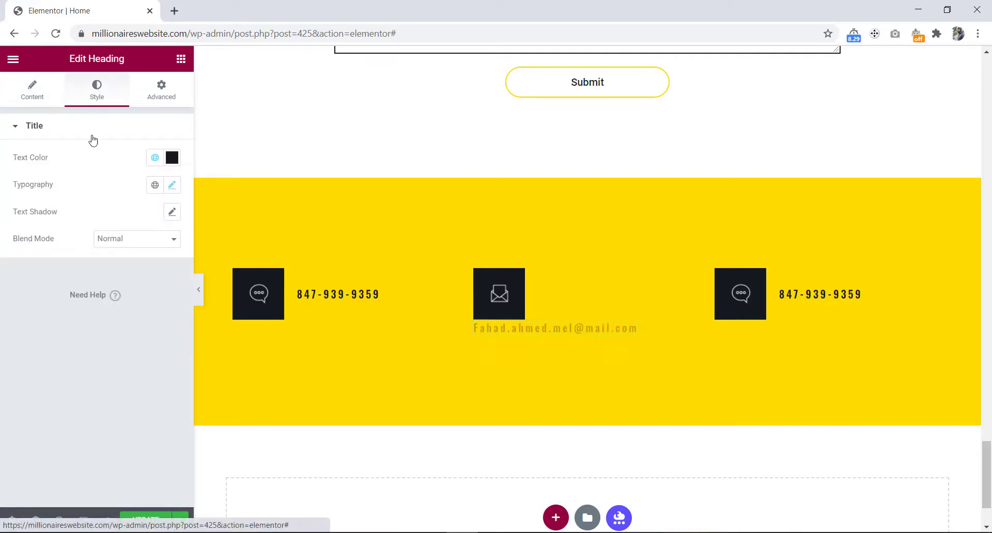
pyautogui.click(172, 185)
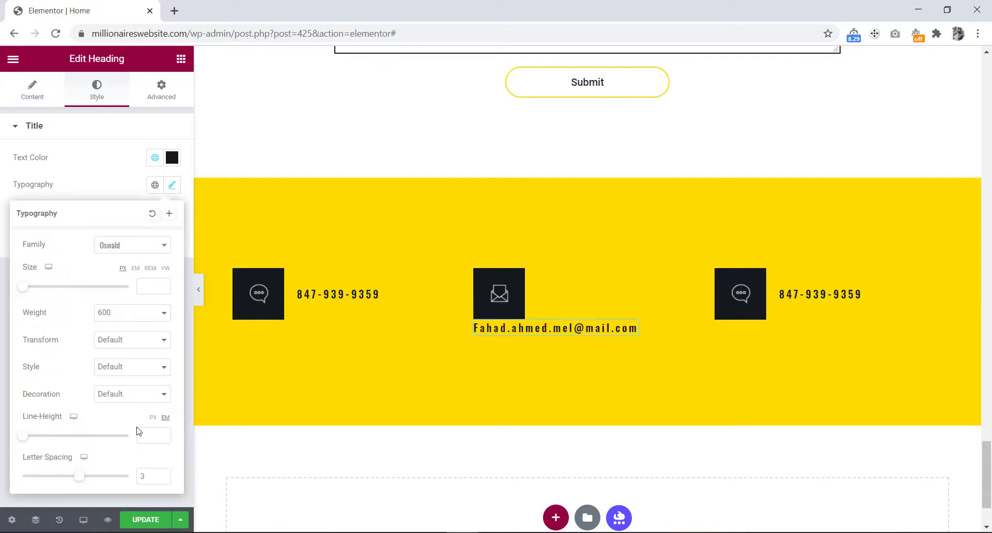
pyautogui.moveTo(83, 479); pyautogui.dragTo(78, 479)
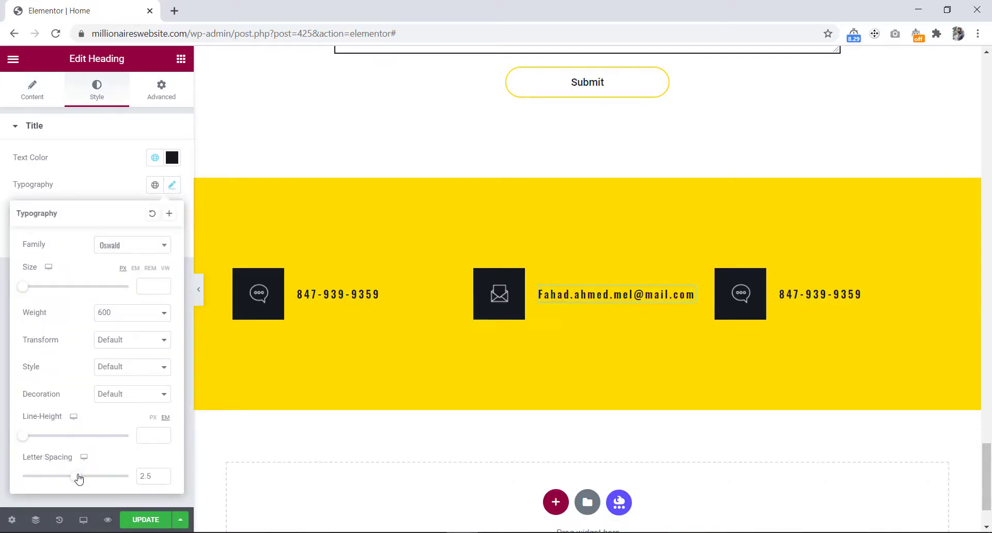
pyautogui.click(162, 475)
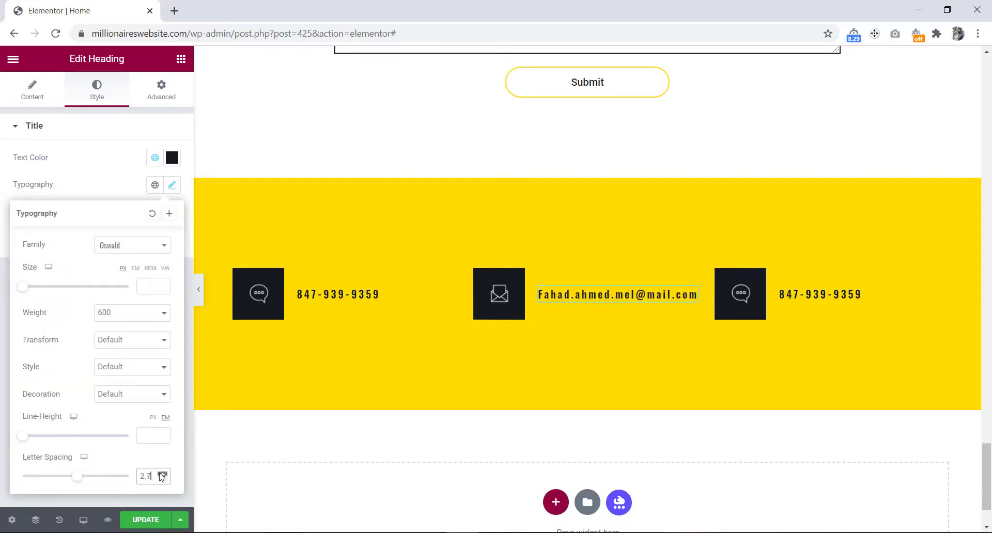
pyautogui.moveTo(153, 475); pyautogui.dragTo(130, 480)
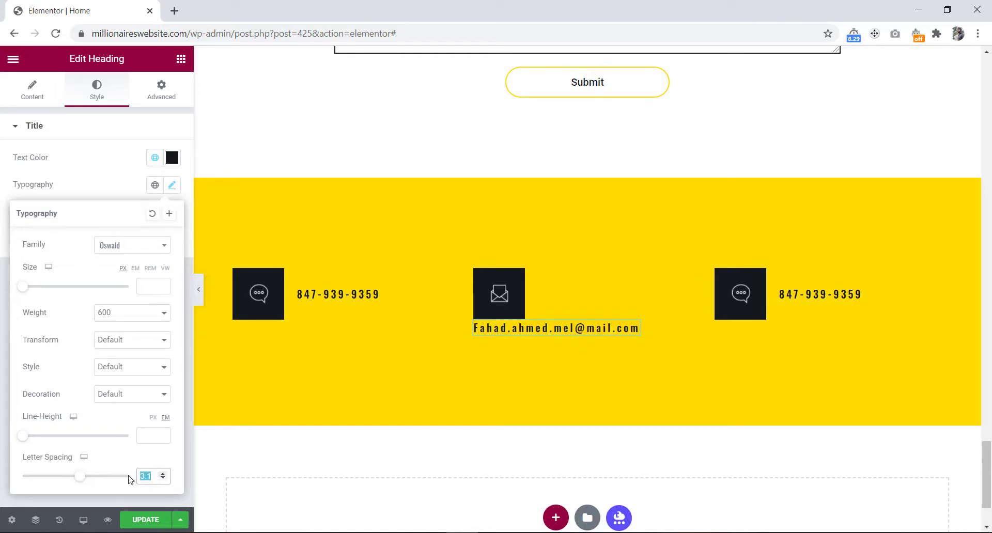
pyautogui.write('.5')
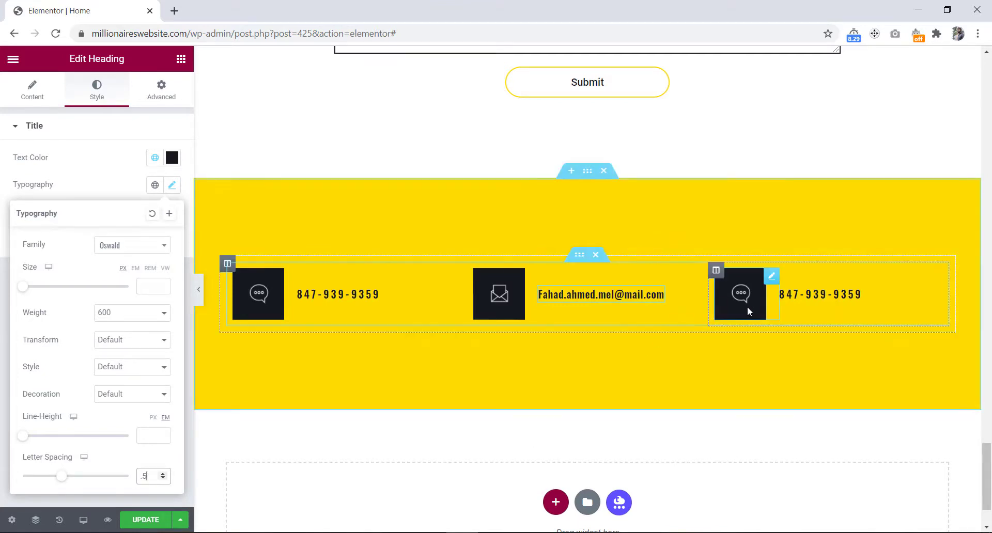
# Replace the phone icon in the third column with the globe icon, icon-3.jpg, from the media library
pyautogui.click(747, 289)
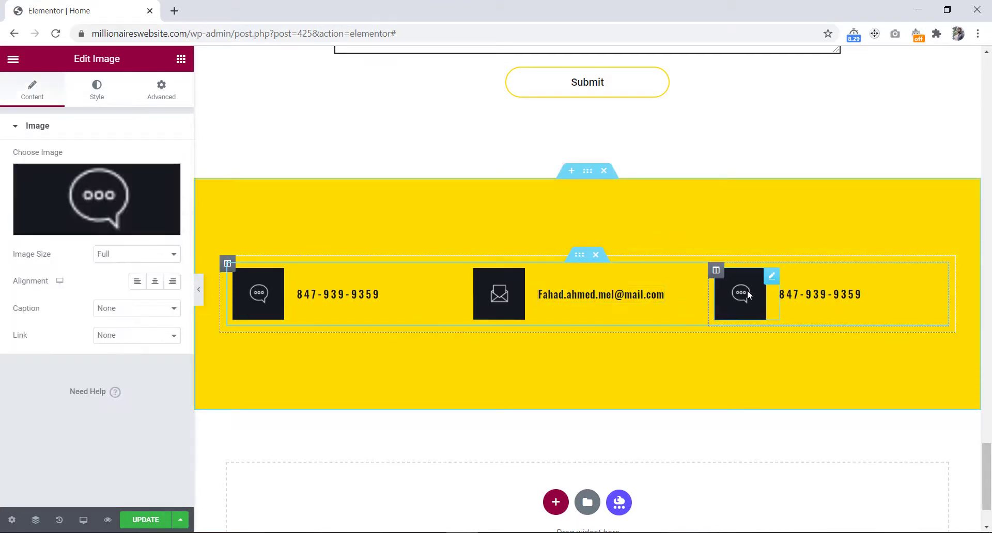
pyautogui.click(126, 204)
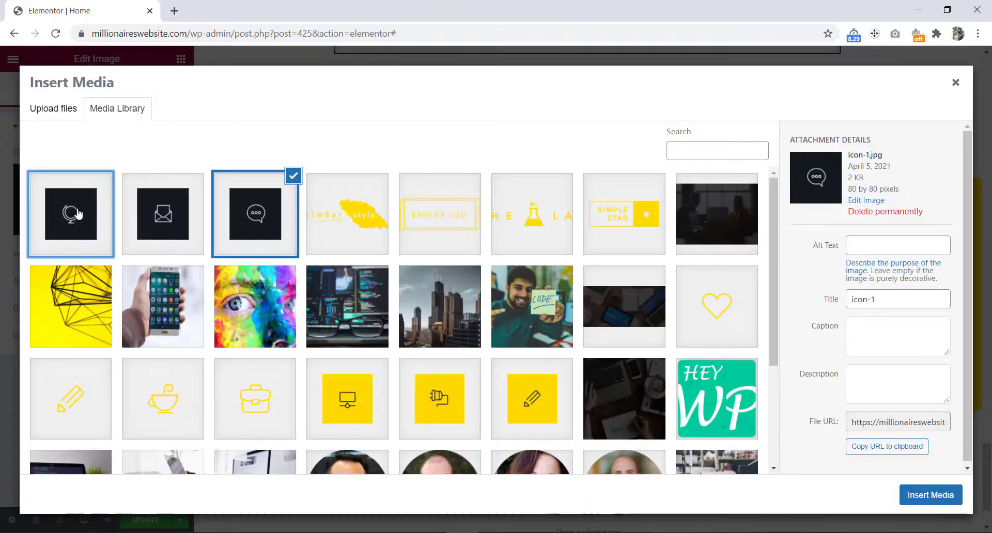
pyautogui.click(77, 214)
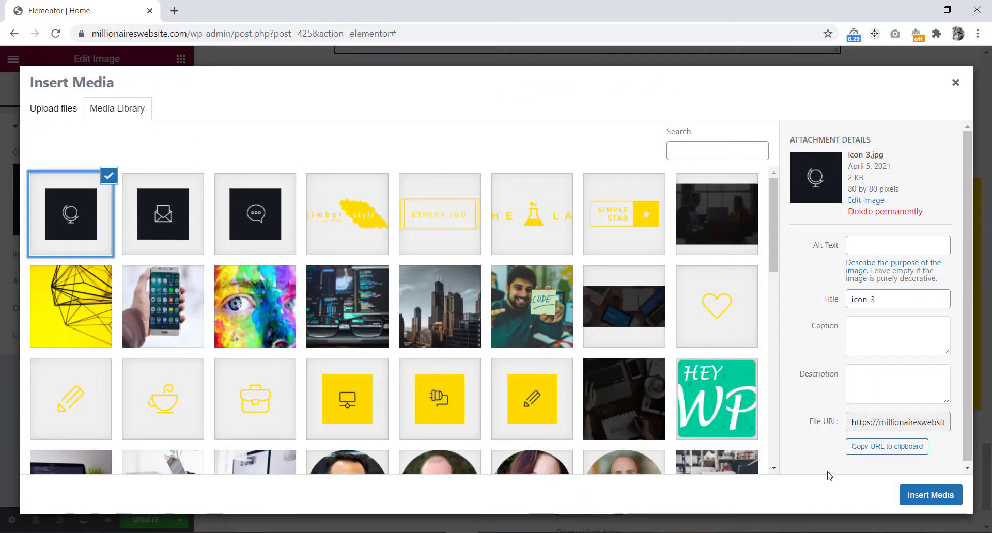
pyautogui.click(939, 497)
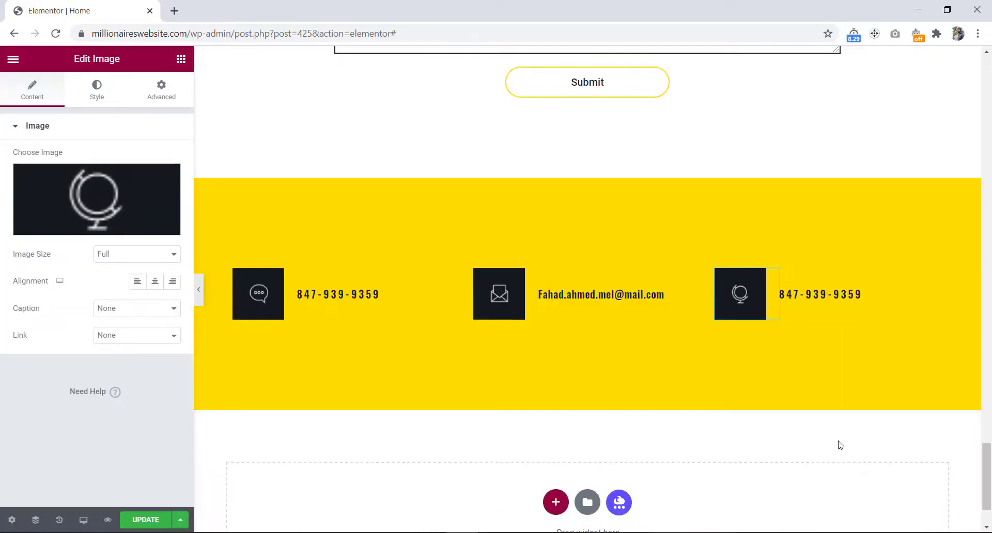
# Copy the postal address from the Photoshop mockup and paste it in Elementor as the third column heading's title
pyautogui.hotkey('alt', 'Tab')
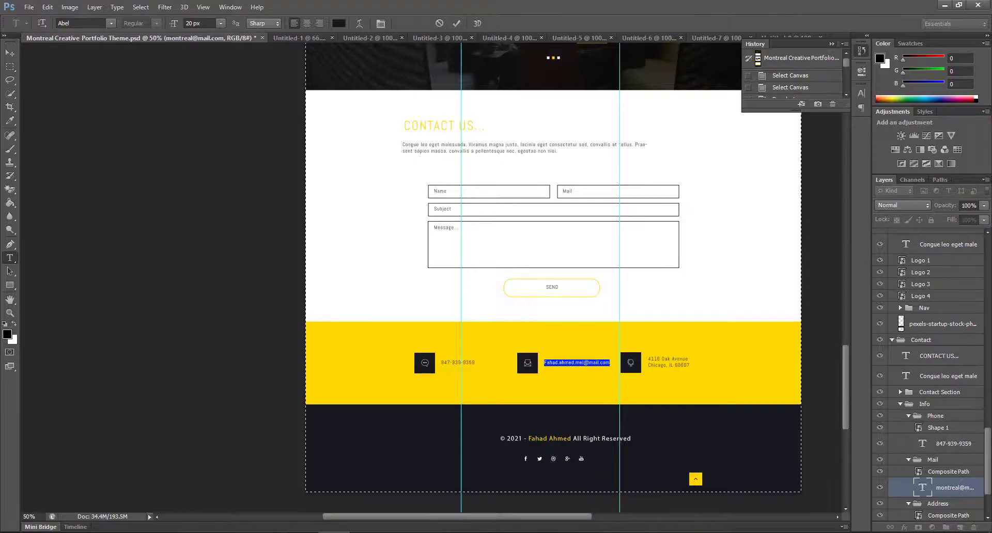
pyautogui.click(439, 24)
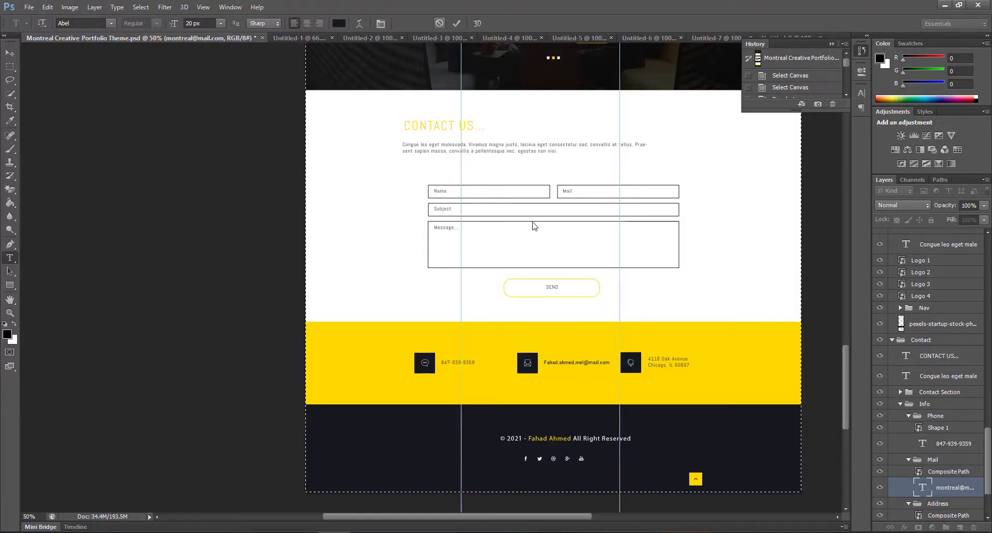
pyautogui.click(663, 359)
pyautogui.hotkey('ctrl', 'a')
pyautogui.hotkey('ctrl', 'a')
pyautogui.hotkey('ctrl', 'c')
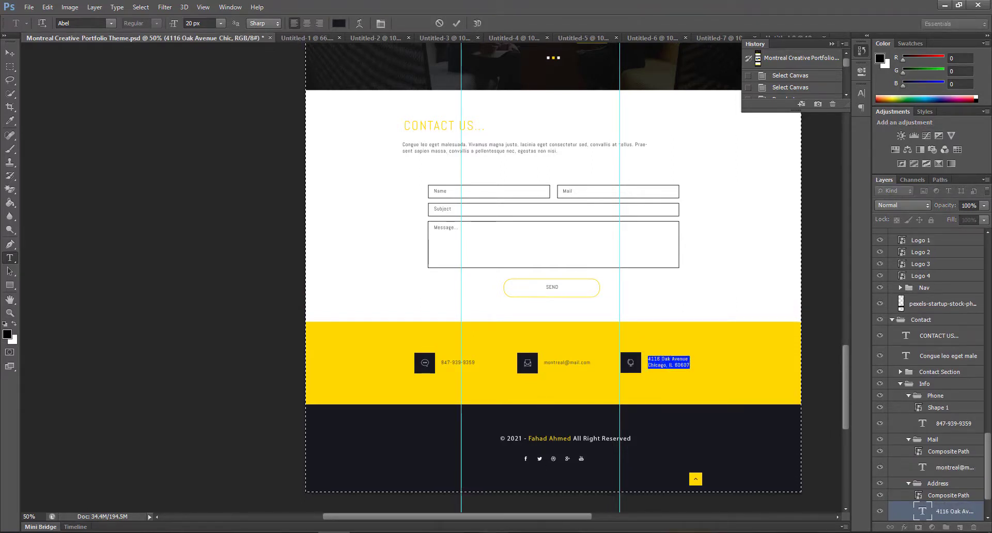
pyautogui.click(467, 532)
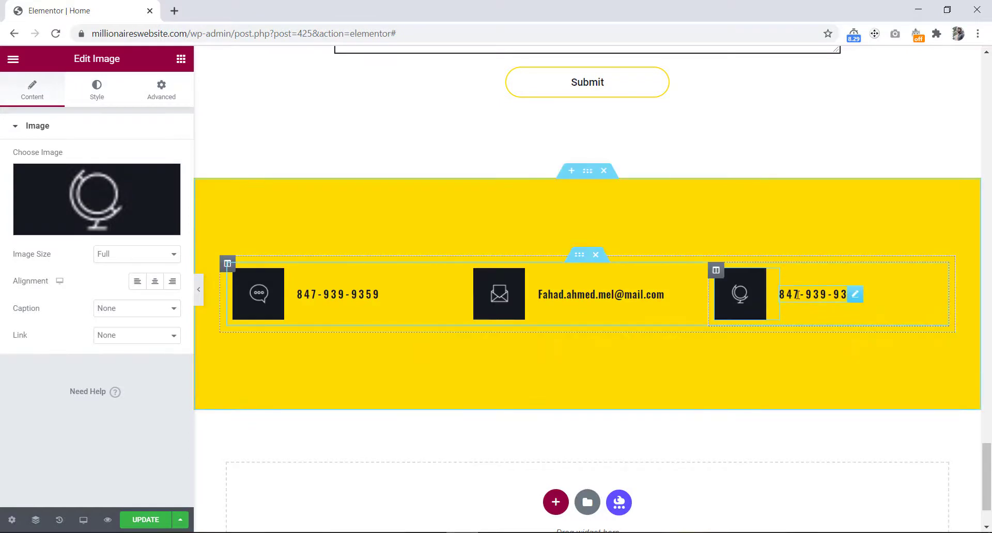
pyautogui.click(797, 294)
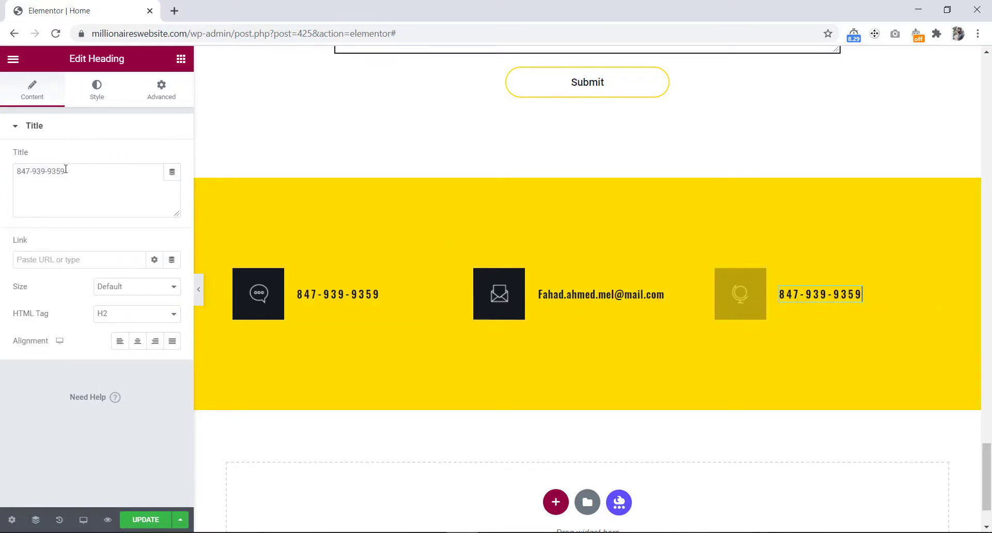
pyautogui.moveTo(65, 171); pyautogui.dragTo(3, 179)
pyautogui.hotkey('ctrl', 'v')
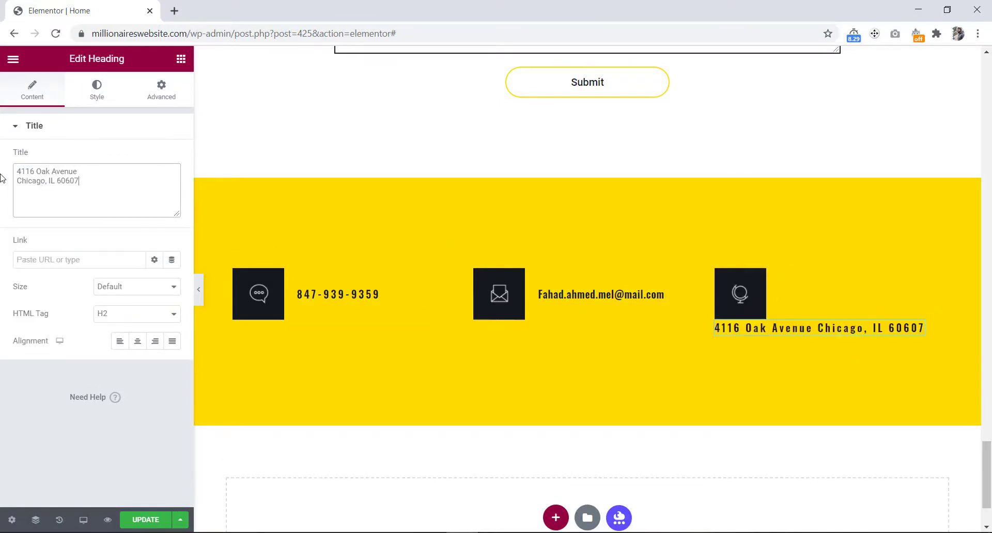
pyautogui.click(821, 329)
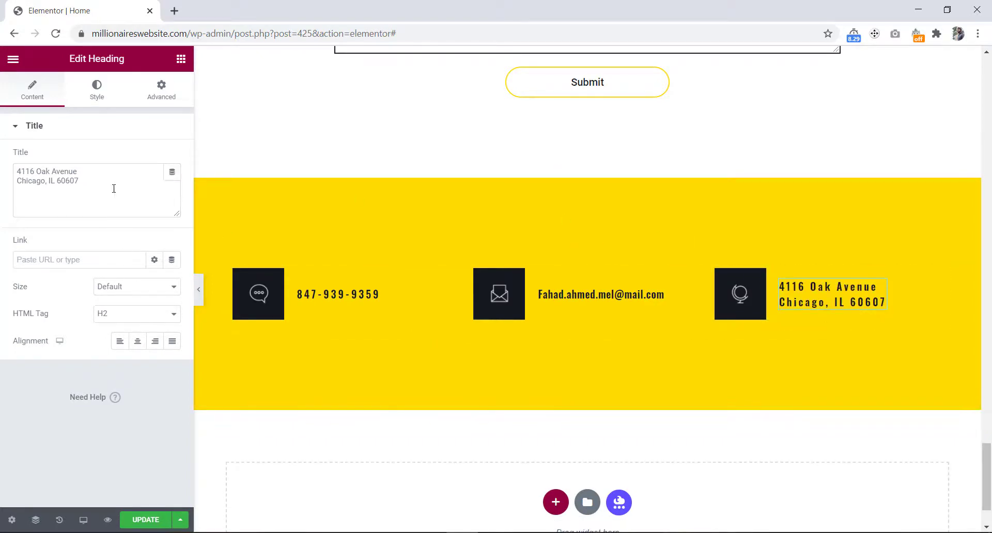
# Set the letter spacing of the address heading in the third column to 1
pyautogui.click(98, 99)
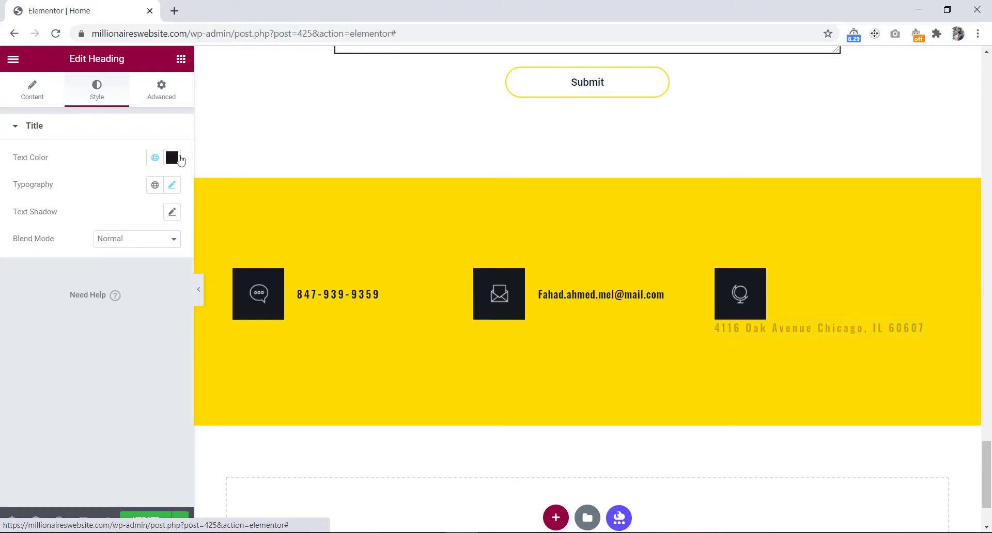
pyautogui.click(173, 186)
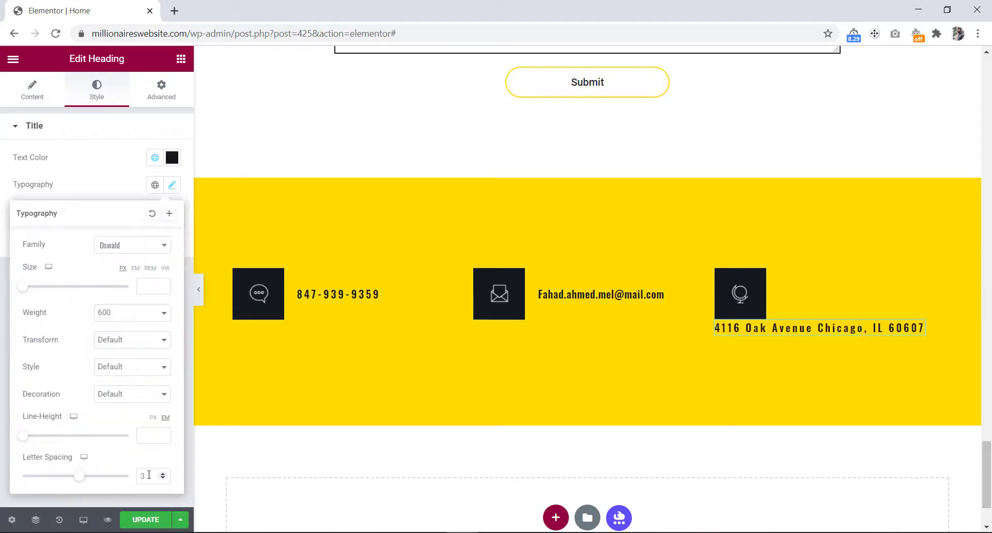
pyautogui.moveTo(149, 475); pyautogui.dragTo(135, 476)
pyautogui.write('1')
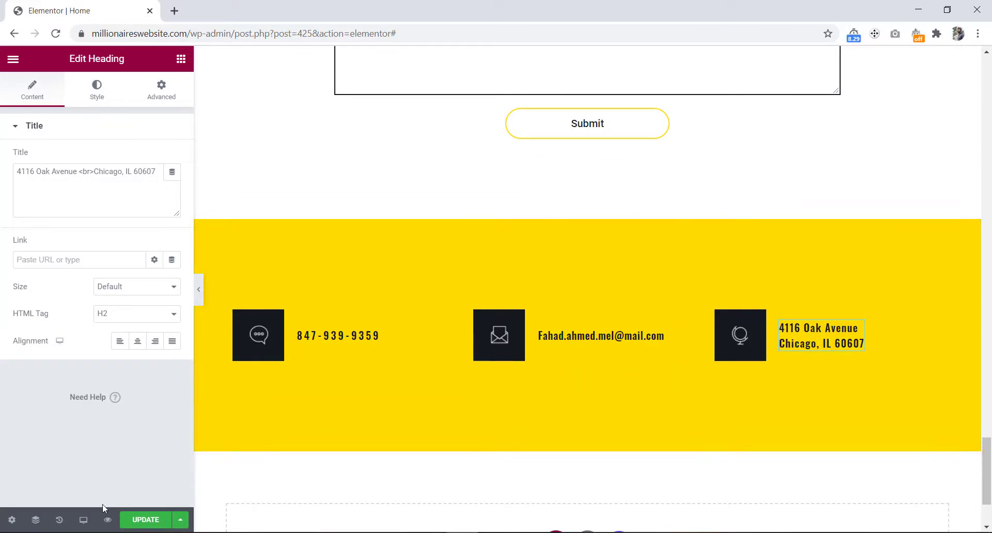
# In the tablet preview, unlink the phone icon's margins and set its right margin to 50 px
pyautogui.click(80, 523)
pyautogui.click(75, 467)
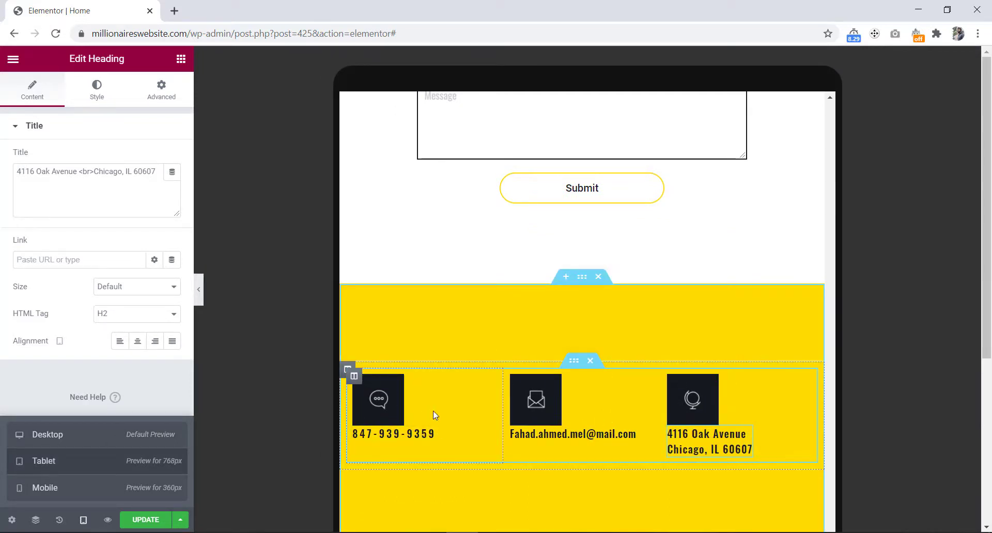
pyautogui.click(381, 408)
pyautogui.click(161, 176)
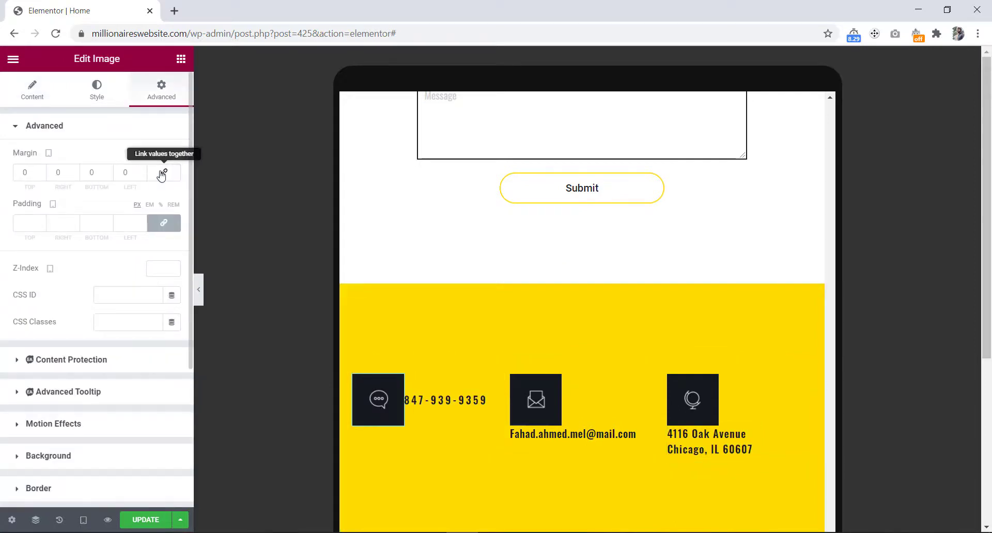
pyautogui.click(58, 172)
pyautogui.write('50')
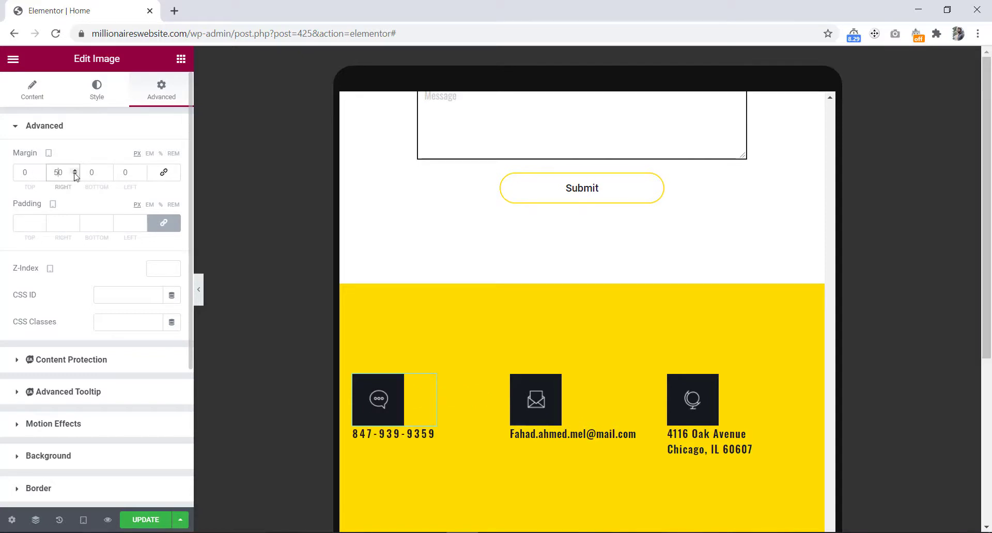
# Set the phone icon's bottom margin for tablet to 10 px
pyautogui.click(91, 172)
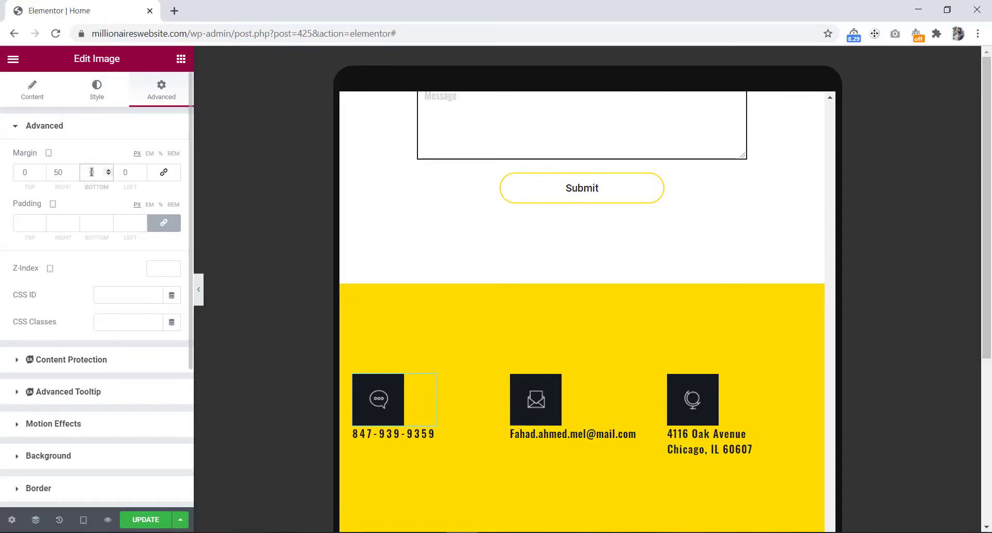
pyautogui.write('20')
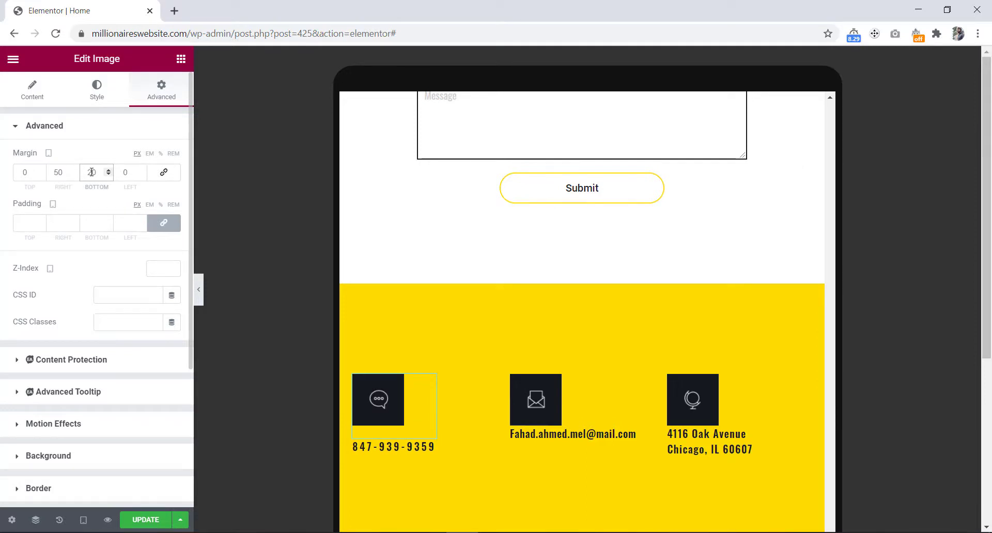
pyautogui.press('Down')
pyautogui.press('Down')
pyautogui.press('Down')
pyautogui.press('Down')
pyautogui.press('Down')
pyautogui.press('Down')
pyautogui.press('Down')
pyautogui.press('Down')
pyautogui.press('Down')
pyautogui.press('Down')
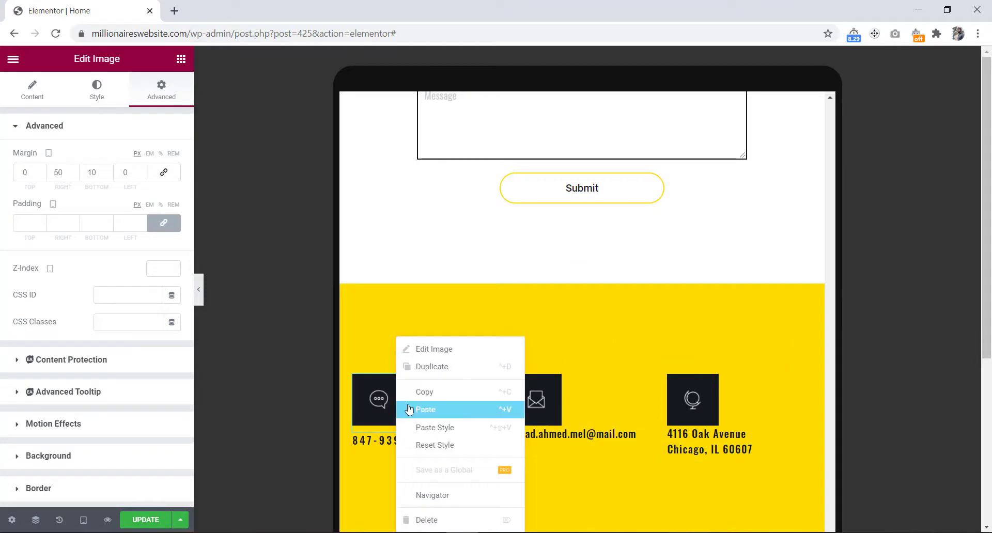
# Copy the phone icon and paste its style onto the envelope and globe icons
pyautogui.click(413, 399)
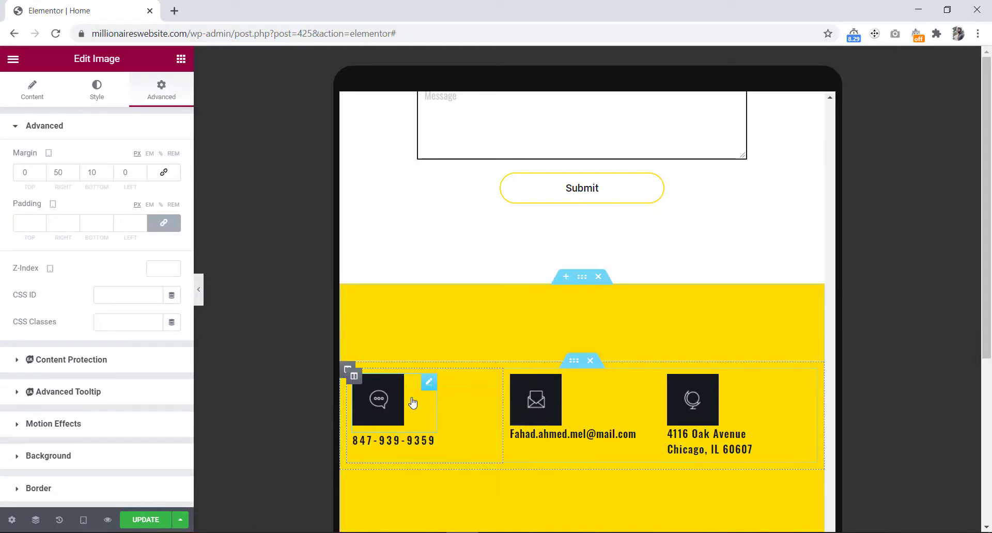
pyautogui.rightClick(537, 405)
pyautogui.click(550, 428)
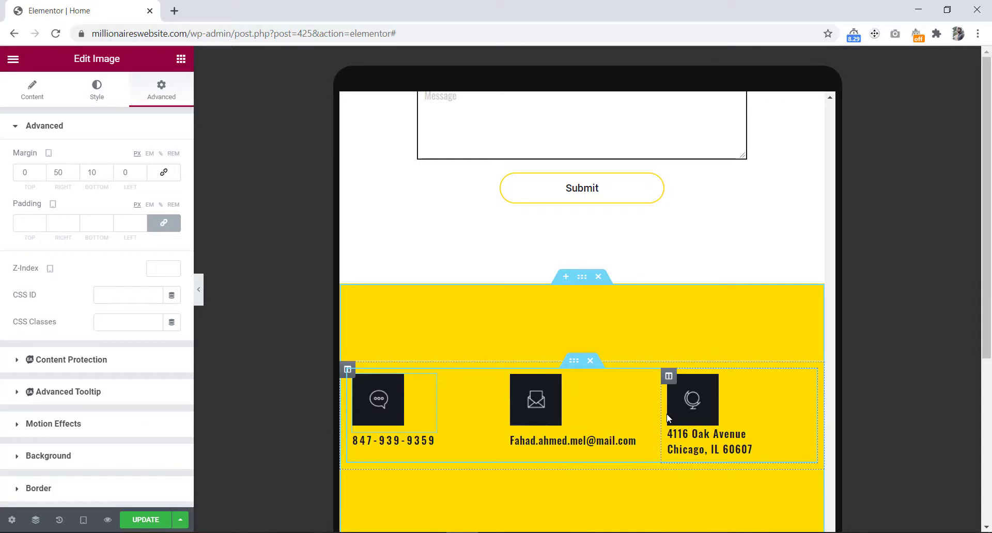
pyautogui.rightClick(693, 405)
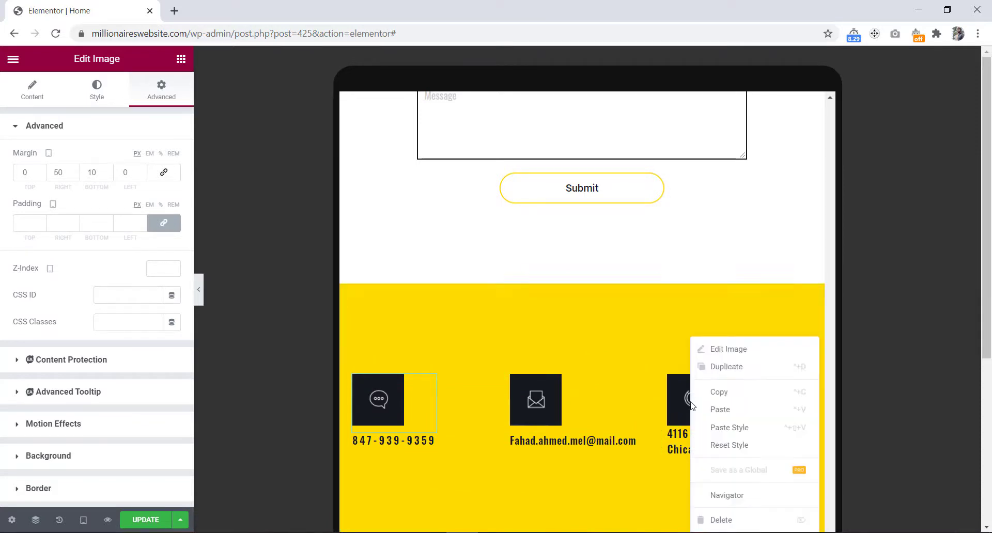
pyautogui.click(711, 428)
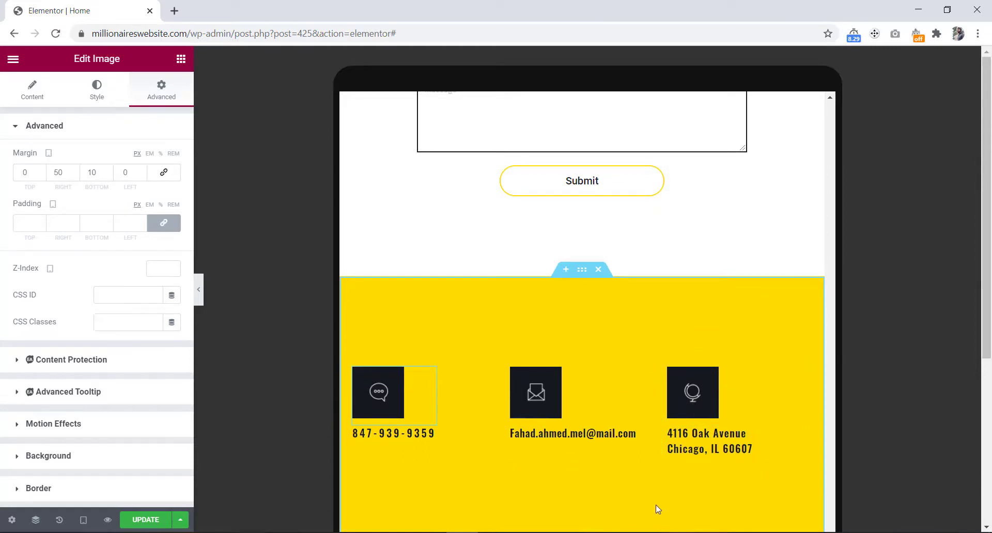
# In the mobile preview, unlink the phone icon's margins and set its right margin to 15 px
pyautogui.scroll(-2, 656, 504)
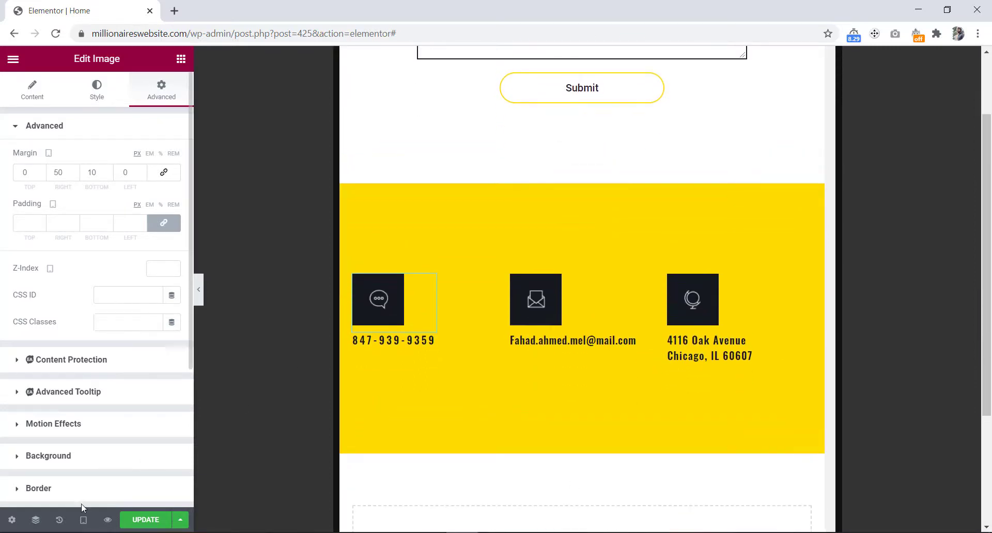
pyautogui.click(83, 520)
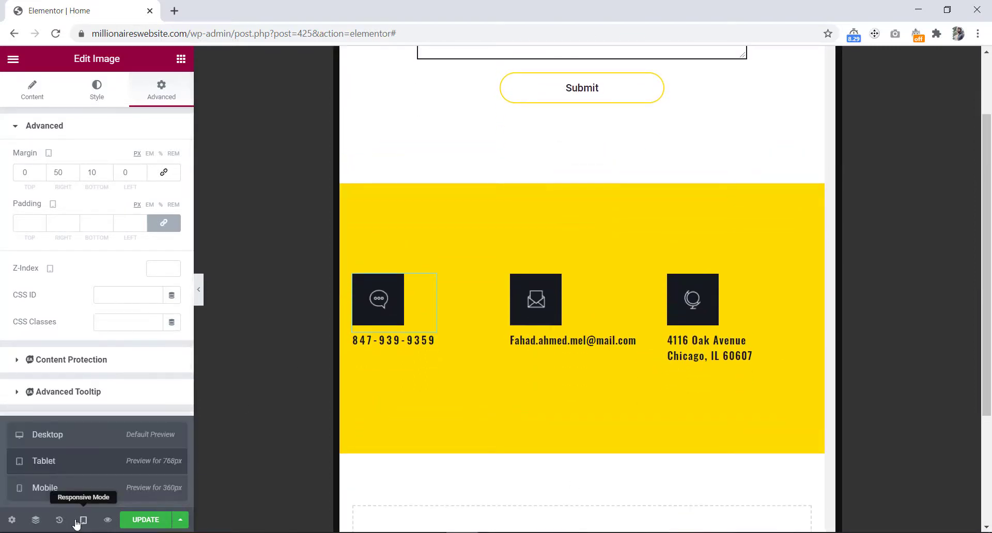
pyautogui.click(78, 482)
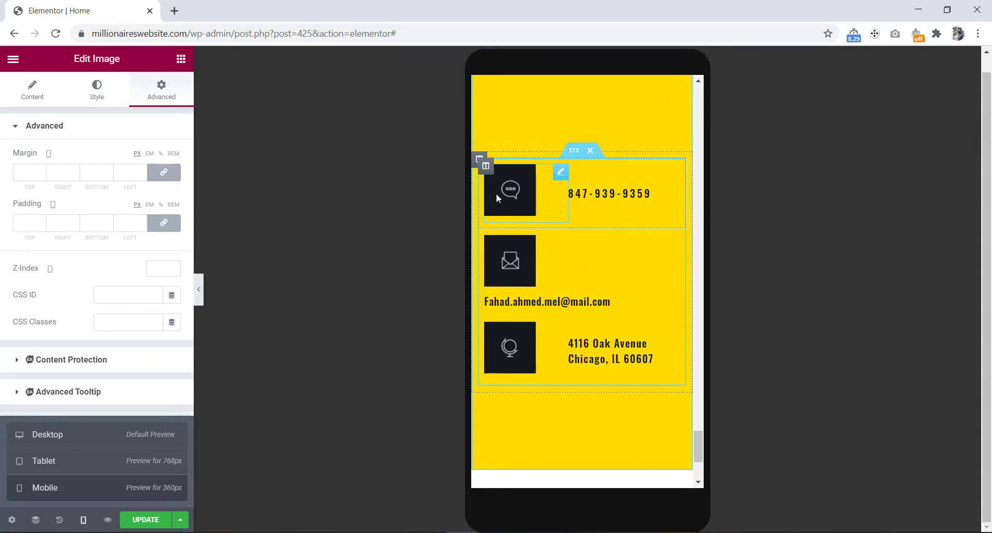
pyautogui.click(524, 189)
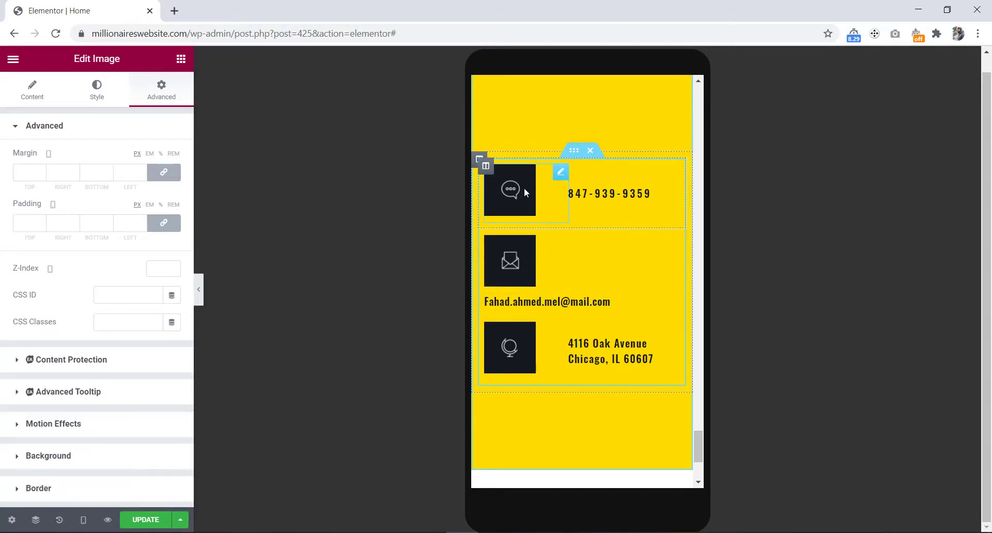
pyautogui.click(168, 172)
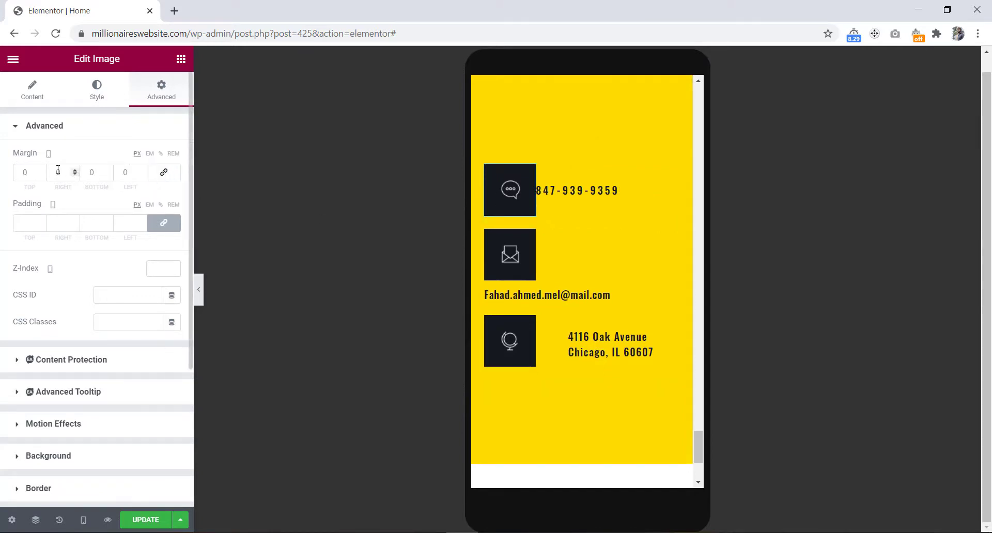
pyautogui.moveTo(59, 169); pyautogui.dragTo(52, 171)
pyautogui.write('15')
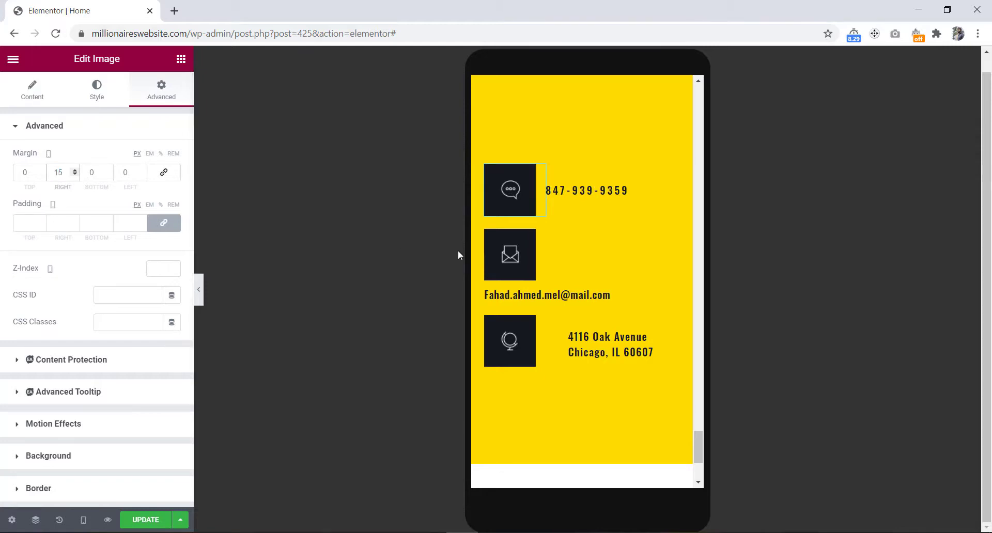
# Unlink the envelope icon's mobile margins and set its right margin to 15 px
pyautogui.click(520, 250)
pyautogui.click(97, 90)
pyautogui.click(161, 90)
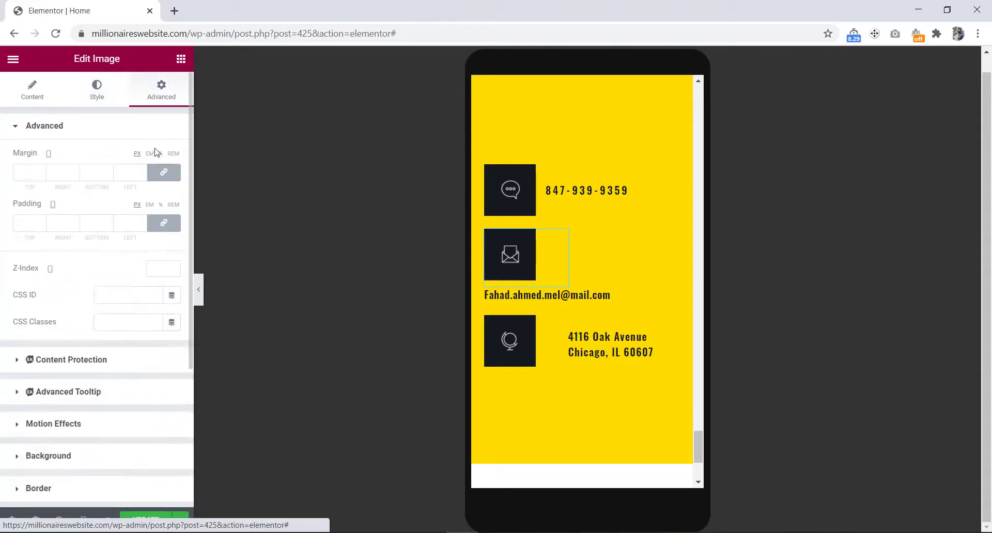
pyautogui.click(161, 173)
pyautogui.doubleClick(57, 172)
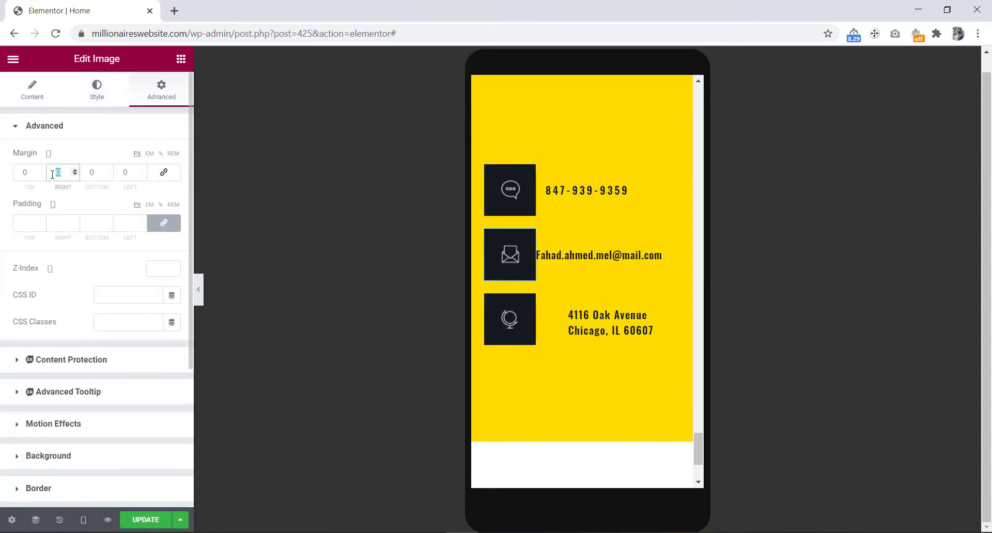
pyautogui.write('15')
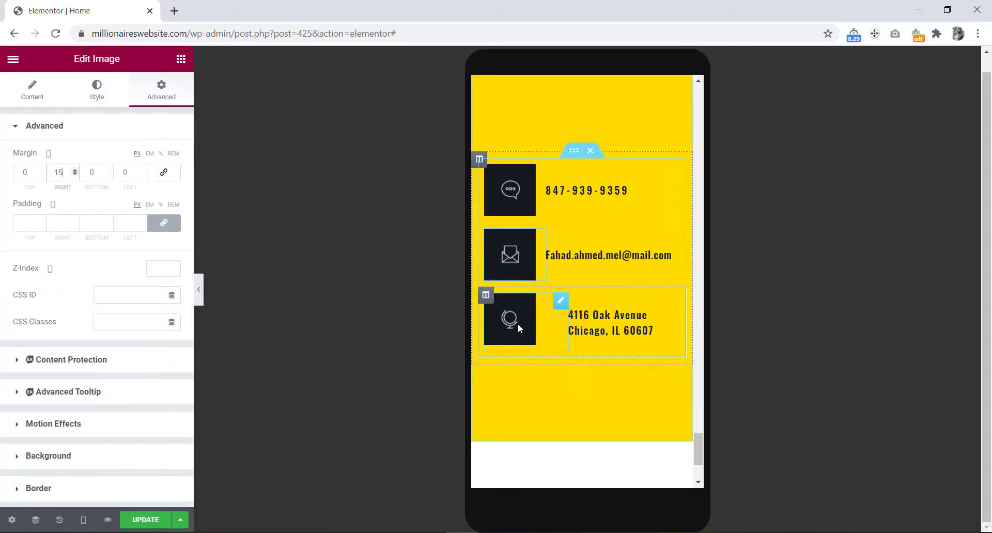
# Unlink the globe icon's mobile margins and set its right margin to 15 px
pyautogui.click(546, 323)
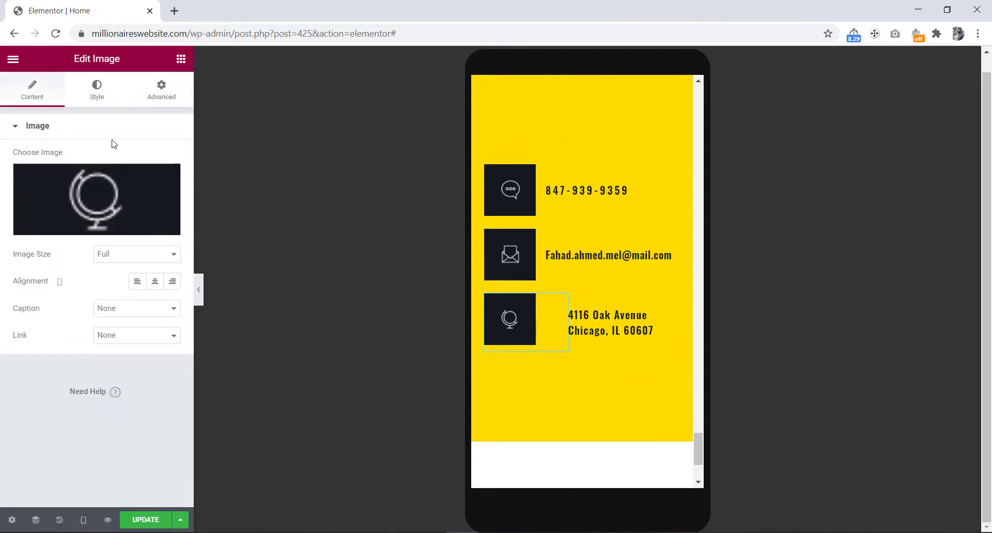
pyautogui.click(160, 103)
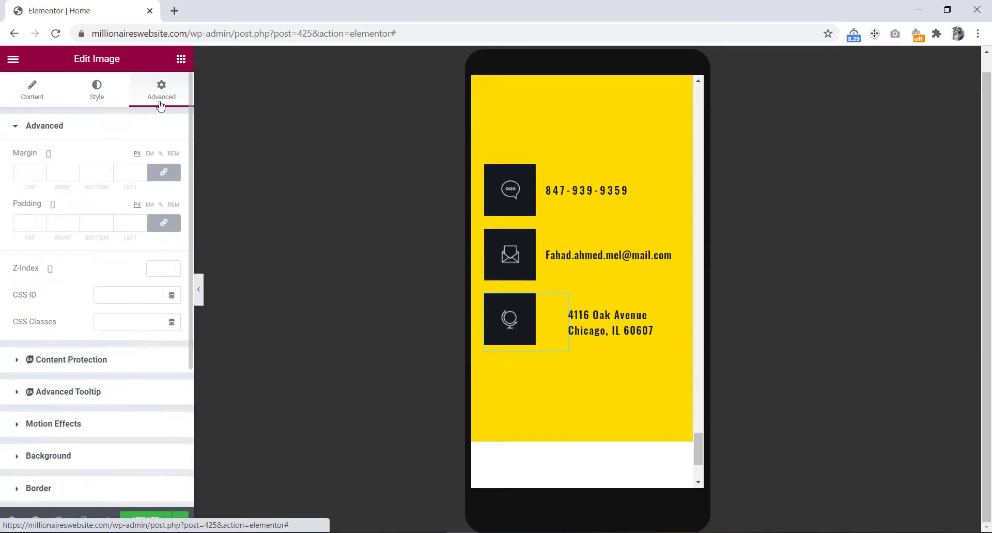
pyautogui.click(164, 174)
pyautogui.doubleClick(57, 172)
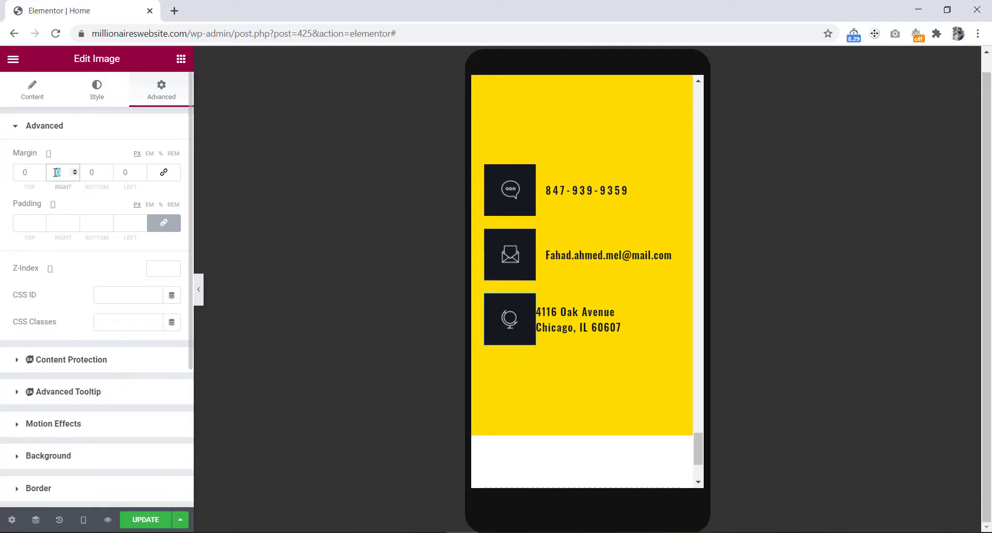
pyautogui.write('15')
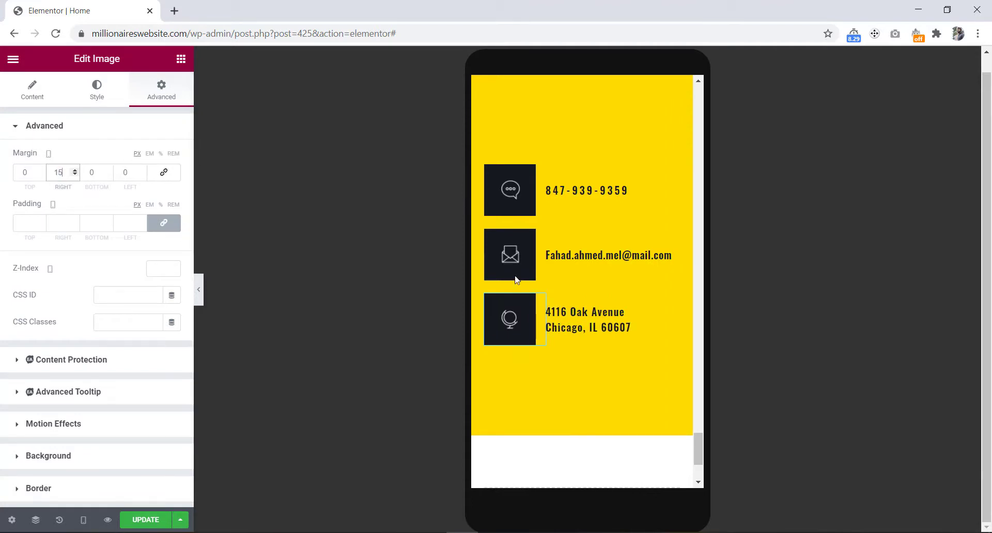
# Unlink the yellow section's mobile padding and set its top and bottom padding to 50 px
pyautogui.scroll(1, 556, 276)
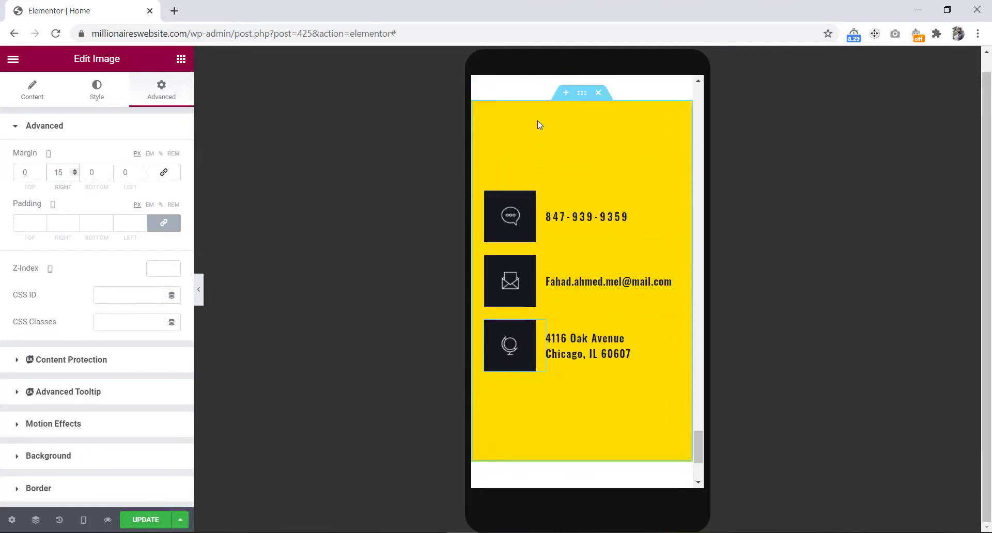
pyautogui.click(582, 99)
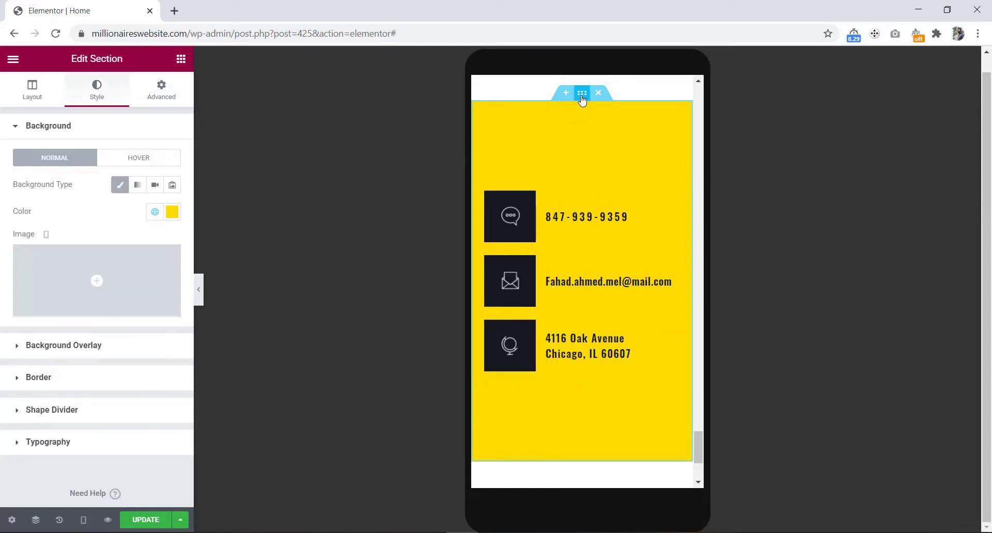
pyautogui.click(163, 95)
pyautogui.click(163, 224)
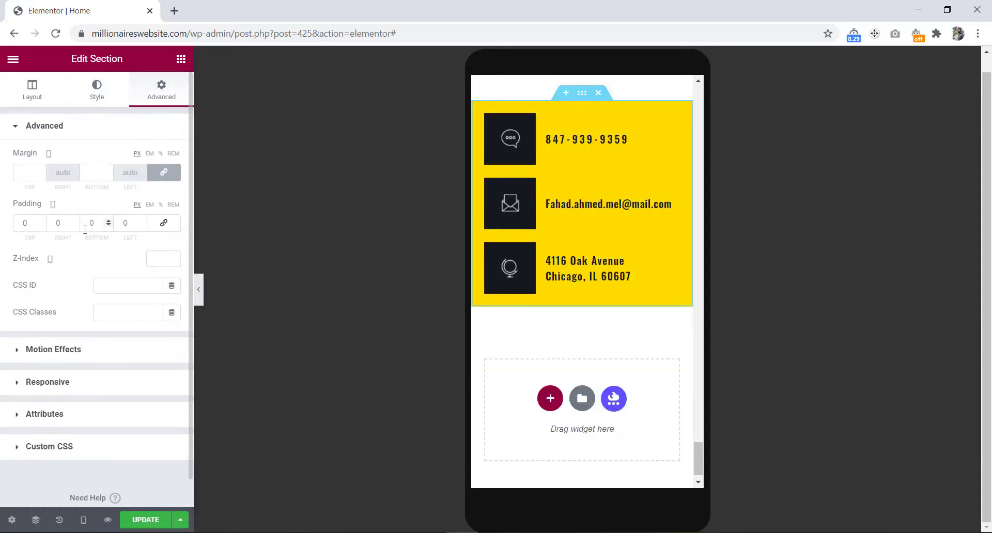
pyautogui.click(21, 223)
pyautogui.write('50')
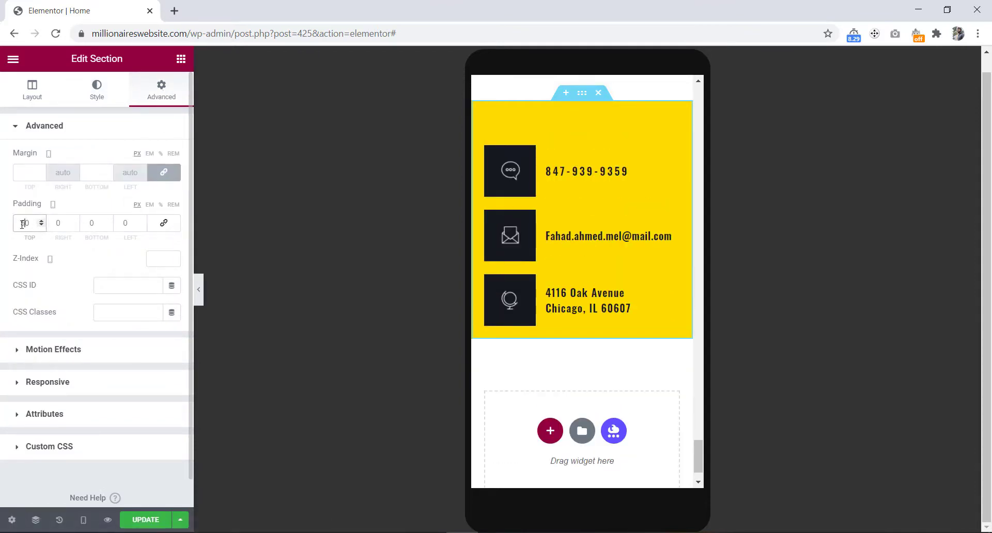
pyautogui.click(90, 224)
pyautogui.write('50')
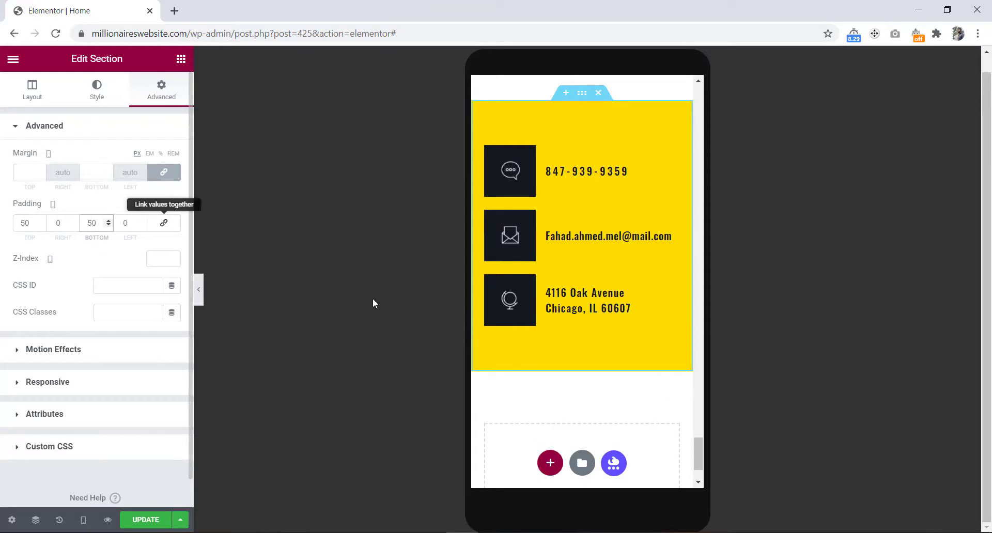
# Check the yellow section's mobile layout and return to the desktop preview
pyautogui.scroll(2, 616, 278)
pyautogui.scroll(-2, 615, 278)
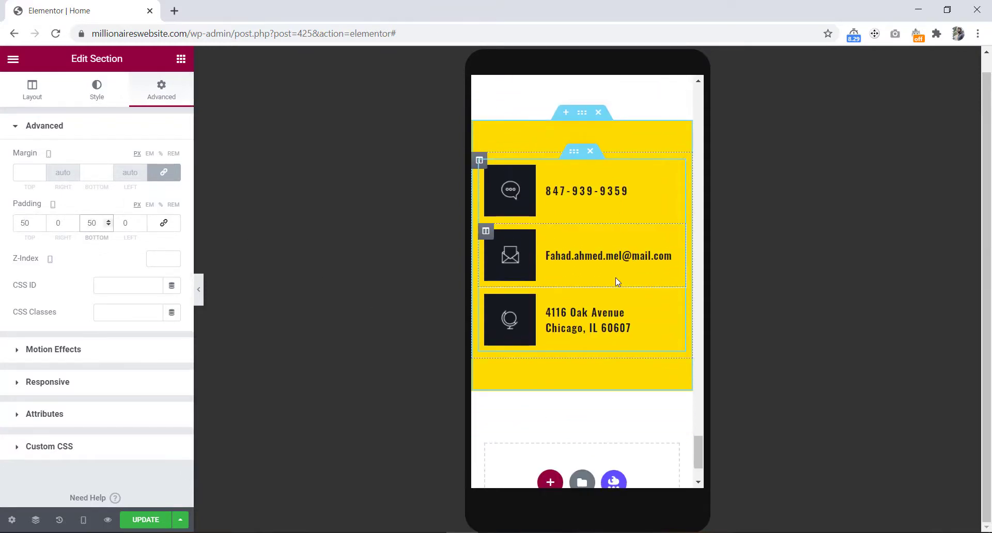
pyautogui.click(83, 519)
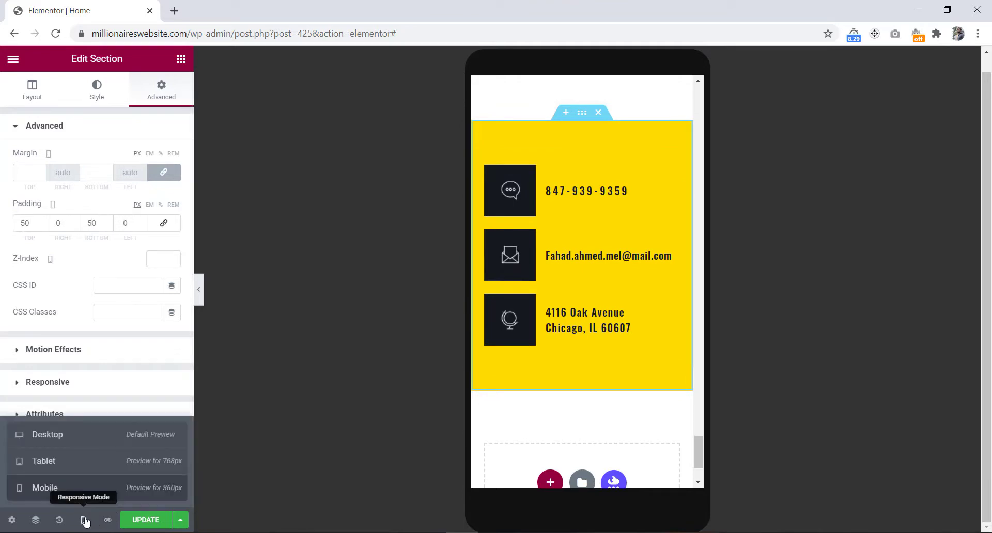
pyautogui.click(75, 440)
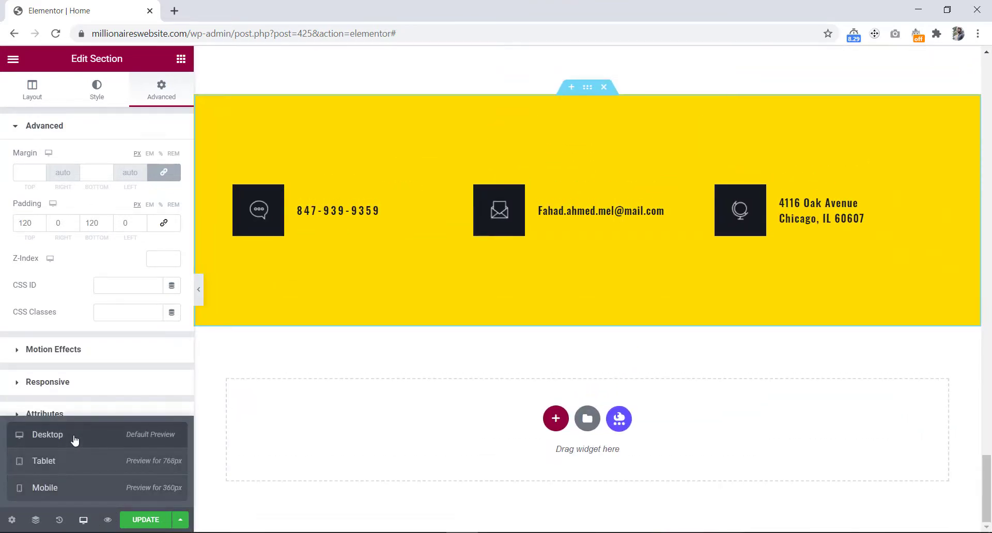